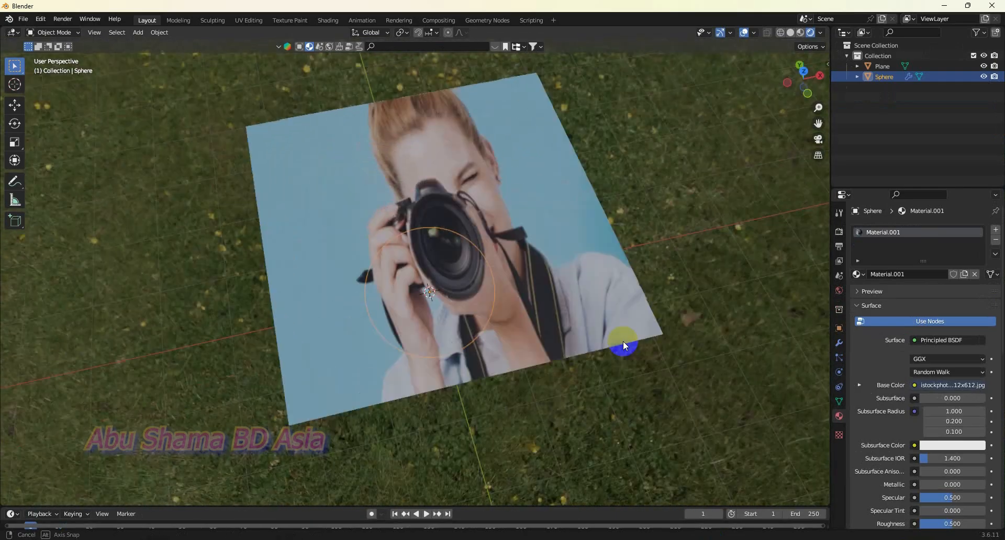
- Examine the photo-textured plane and the sphere beneath it from several angles and distances
{"action": "scroll", "coordinate": [607, 353], "scroll_direction": "up", "scroll_amount": 4}
{"action": "scroll", "coordinate": [610, 350], "scroll_direction": "down", "scroll_amount": 4}
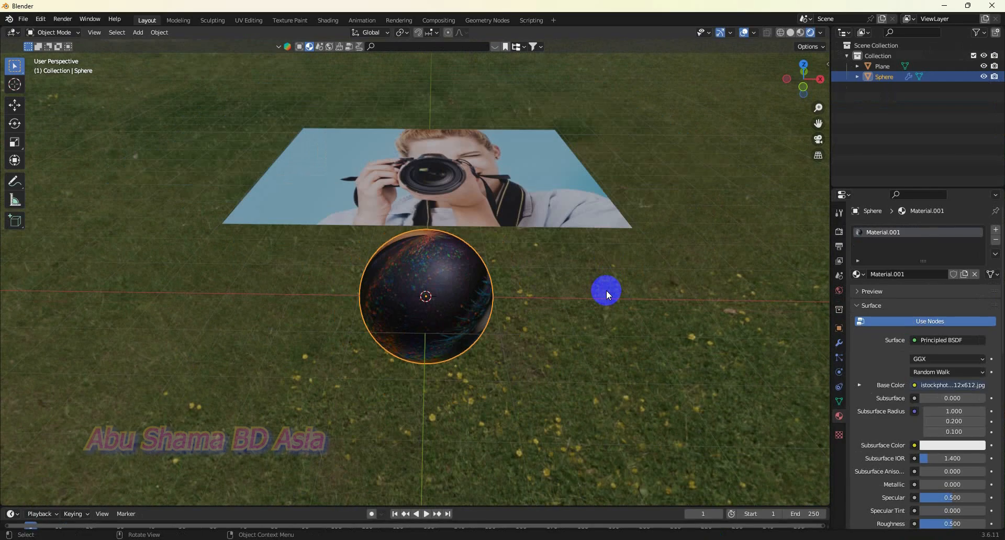
{"action": "scroll", "coordinate": [606, 290], "scroll_direction": "up", "scroll_amount": 1}
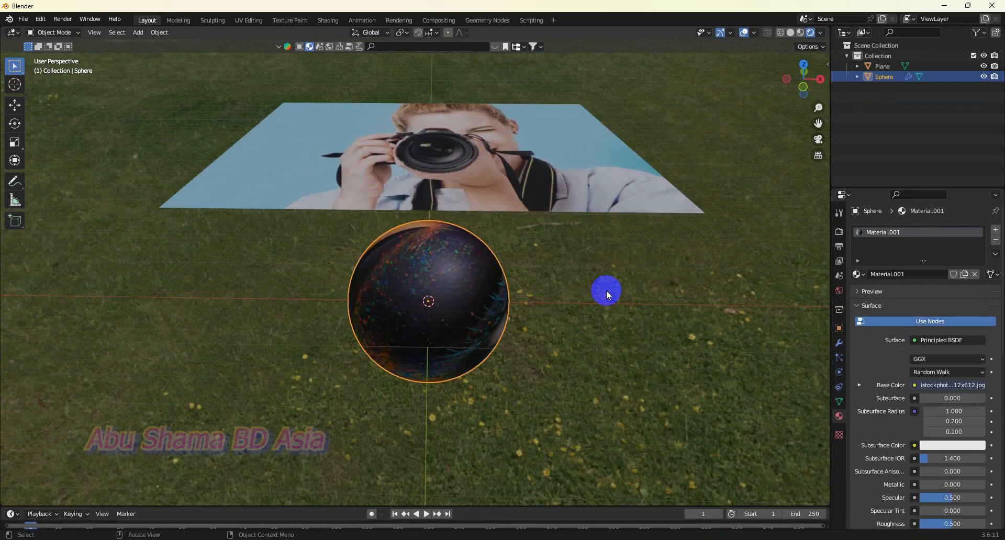
{"action": "scroll", "coordinate": [562, 340], "scroll_direction": "up", "scroll_amount": 1}
{"action": "scroll", "coordinate": [658, 336], "scroll_direction": "down", "scroll_amount": 3}
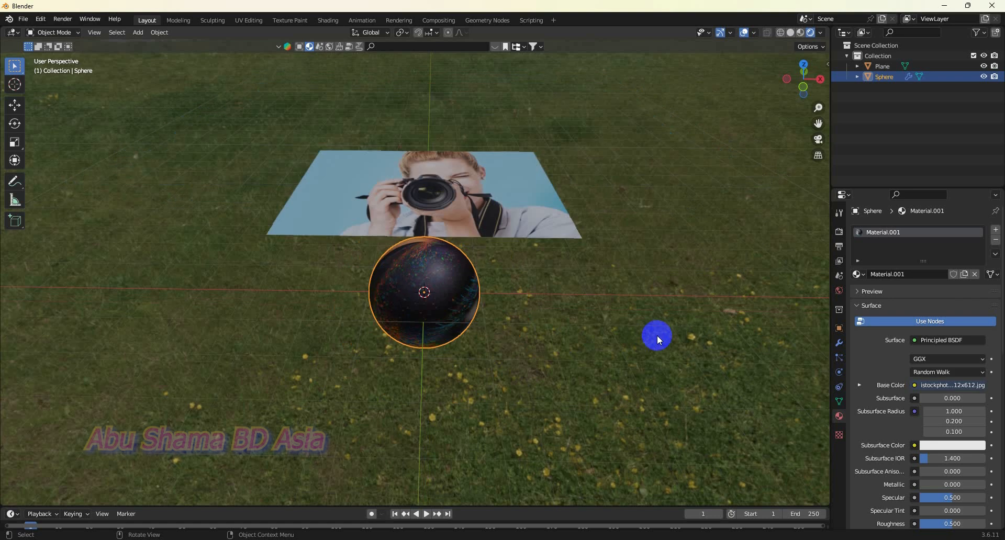
{"action": "middle_click_drag", "start_coordinate": [495, 242], "coordinate": [491, 268]}
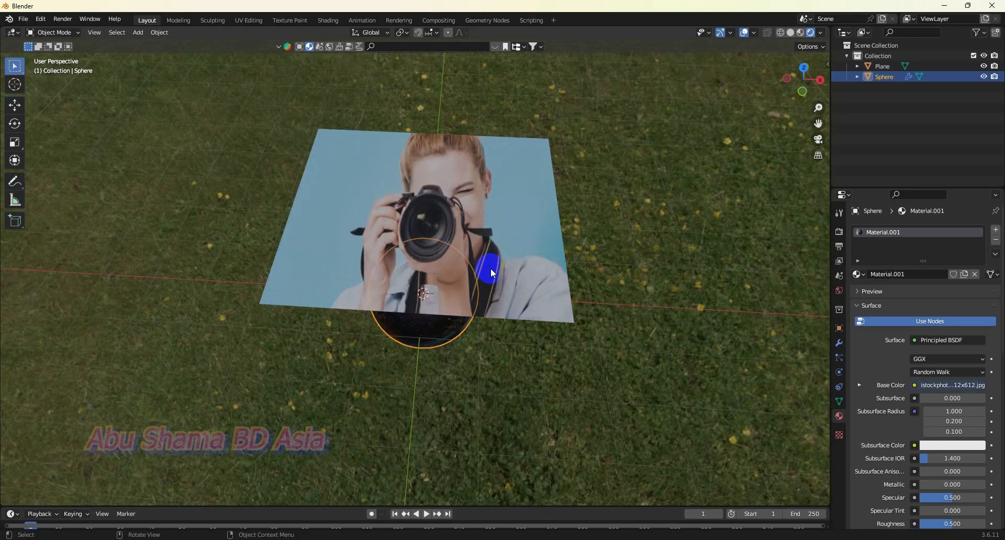
{"action": "middle_click_drag", "start_coordinate": [559, 335], "coordinate": [544, 320]}
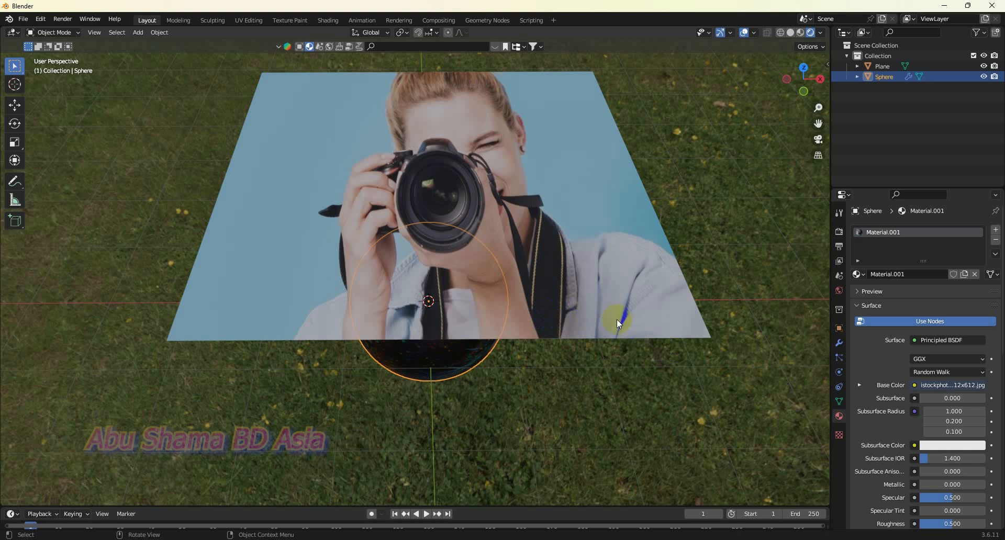
{"action": "middle_click_drag", "start_coordinate": [617, 320], "coordinate": [567, 284]}
{"action": "scroll", "coordinate": [572, 296], "scroll_direction": "up", "scroll_amount": 2}
{"action": "scroll", "coordinate": [571, 296], "scroll_direction": "down", "scroll_amount": 1}
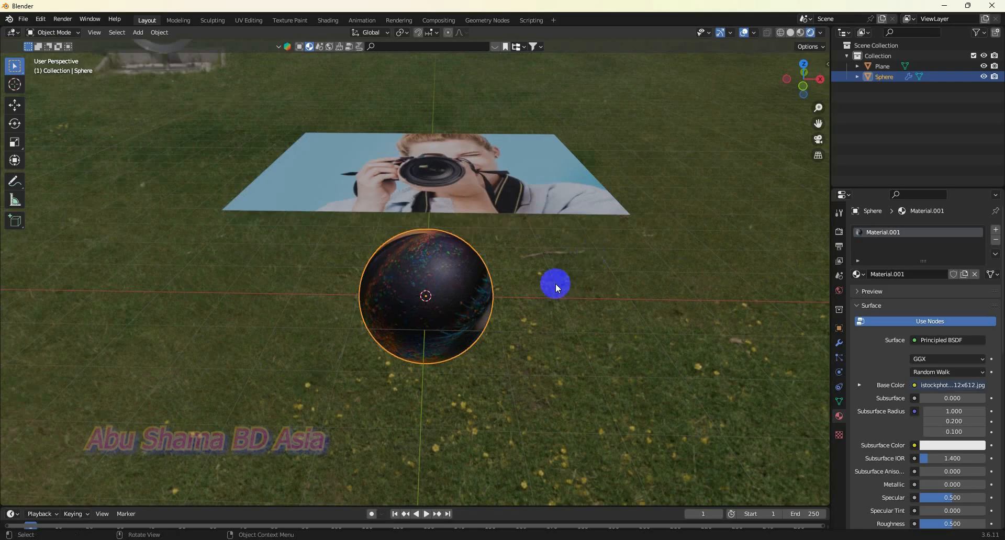
{"action": "middle_click_drag", "start_coordinate": [586, 259], "coordinate": [574, 300]}
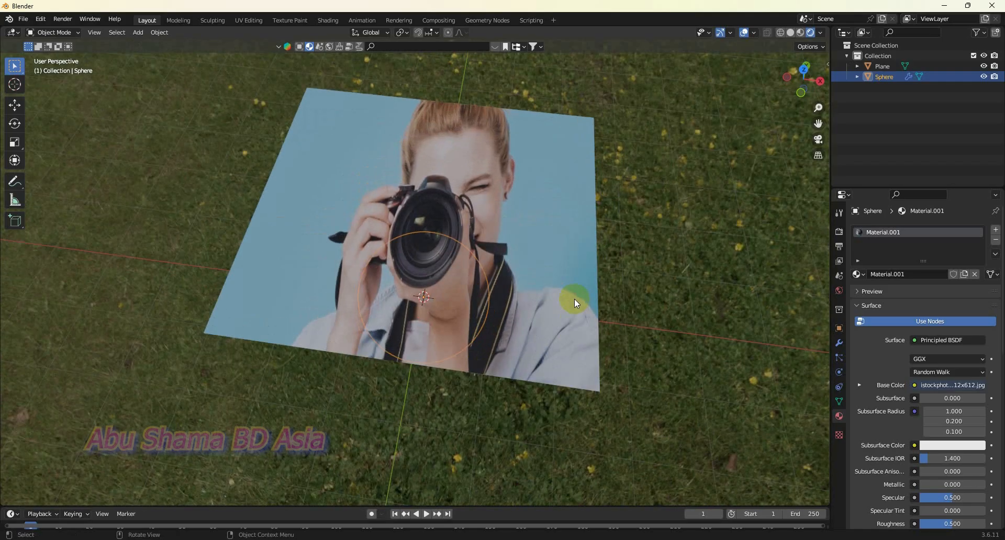
- Inspect the sphere and the photo plane in front view, top view and close-up perspective views
{"action": "key", "text": "KP_1"}
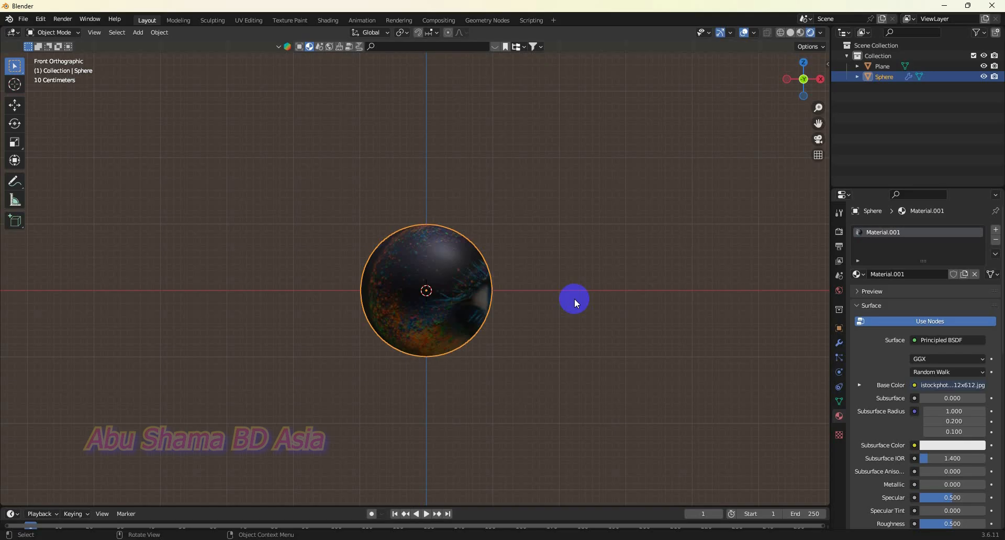
{"action": "middle_click_drag", "start_coordinate": [554, 256], "coordinate": [511, 310]}
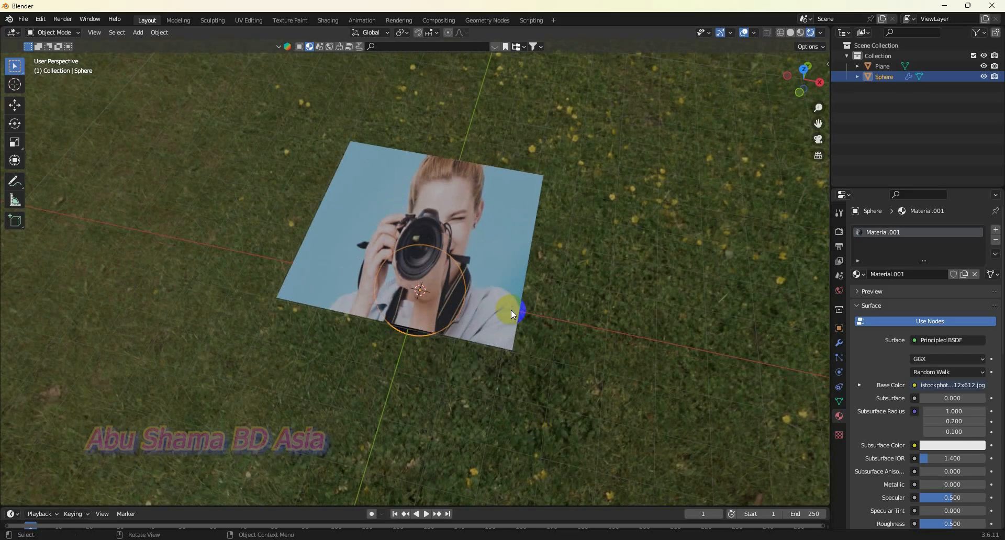
{"action": "scroll", "coordinate": [508, 307], "scroll_direction": "up", "scroll_amount": 4}
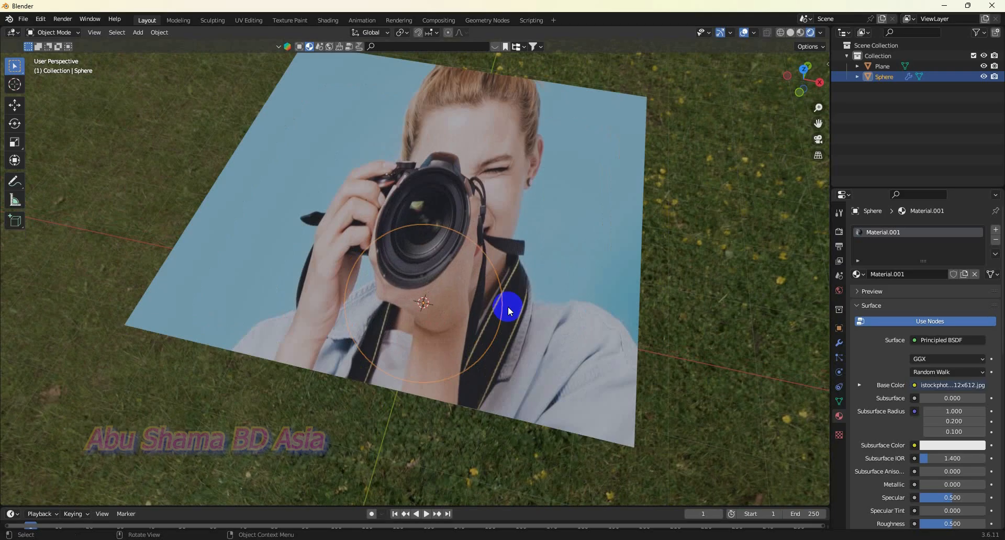
{"action": "key", "text": "shift"}
{"action": "scroll", "coordinate": [538, 305], "scroll_direction": "up", "scroll_amount": 4}
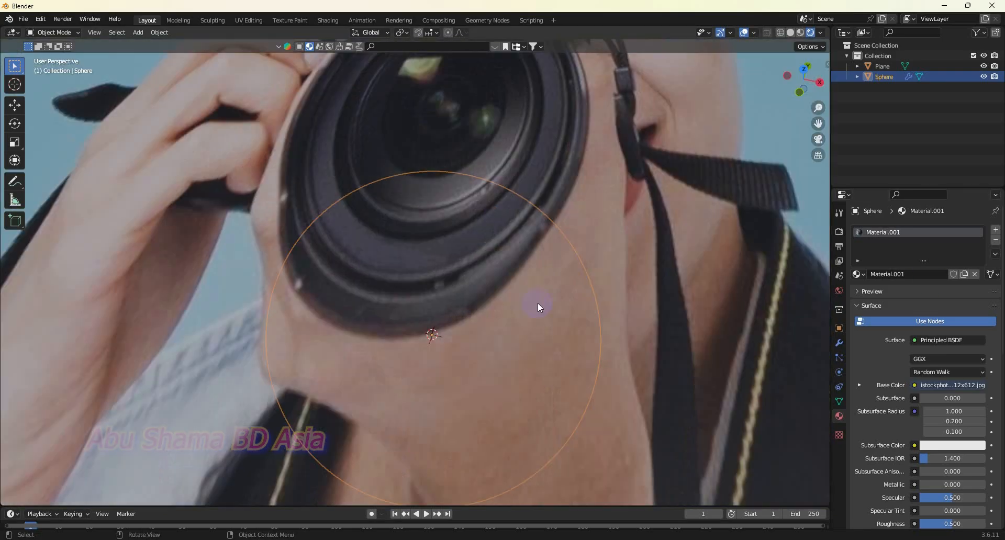
{"action": "scroll", "coordinate": [539, 305], "scroll_direction": "down", "scroll_amount": 5}
{"action": "middle_click_drag", "start_coordinate": [539, 305], "coordinate": [547, 334]}
{"action": "key", "text": "KP_7"}
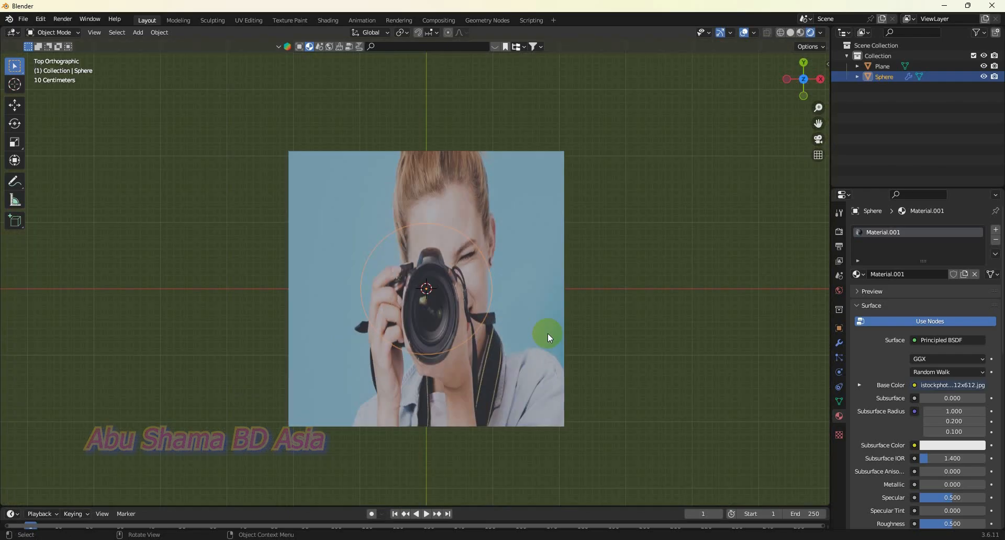
{"action": "scroll", "coordinate": [520, 372], "scroll_direction": "up", "scroll_amount": 2}
{"action": "scroll", "coordinate": [521, 370], "scroll_direction": "down", "scroll_amount": 1}
{"action": "scroll", "coordinate": [520, 370], "scroll_direction": "up", "scroll_amount": 8}
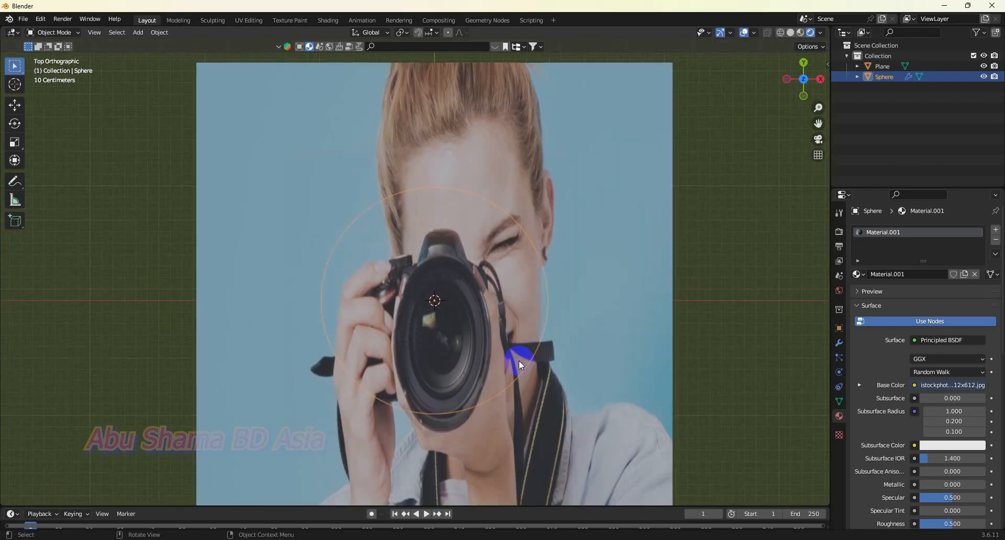
{"action": "scroll", "coordinate": [517, 356], "scroll_direction": "down", "scroll_amount": 4}
{"action": "scroll", "coordinate": [518, 356], "scroll_direction": "down", "scroll_amount": 6}
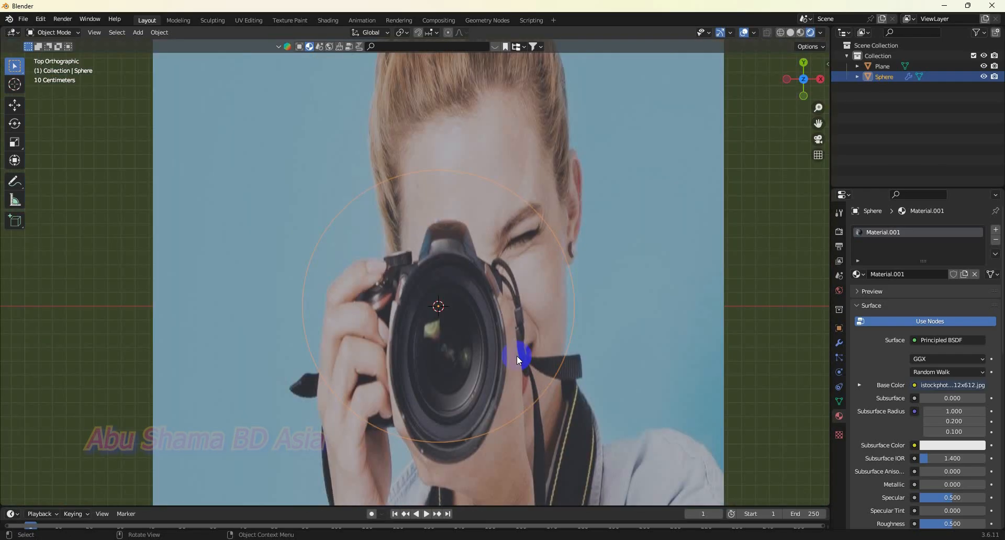
{"action": "middle_click_drag", "start_coordinate": [514, 356], "coordinate": [556, 254]}
{"action": "scroll", "coordinate": [557, 254], "scroll_direction": "up", "scroll_amount": 4}
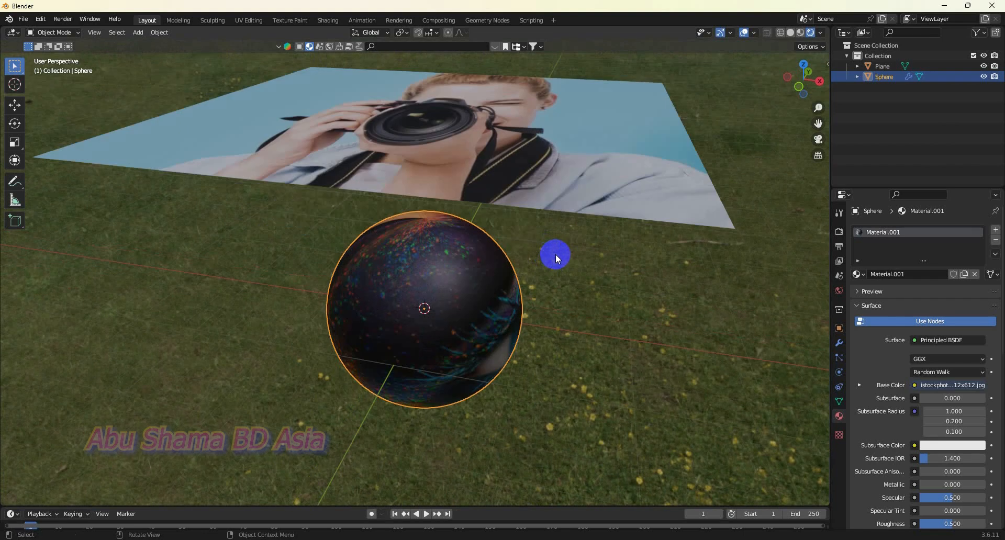
{"action": "scroll", "coordinate": [557, 254], "scroll_direction": "down", "scroll_amount": 3}
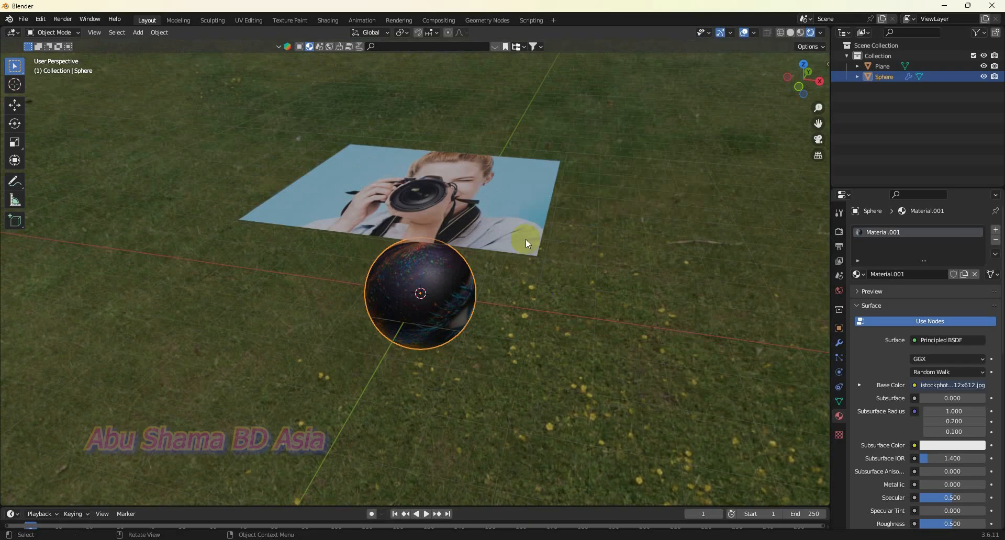
- Select the photo plane and inspect its mesh in Edit Mode, returning to Object Mode
{"action": "middle_click_drag", "start_coordinate": [525, 239], "coordinate": [532, 254]}
{"action": "left_click", "coordinate": [533, 254]}
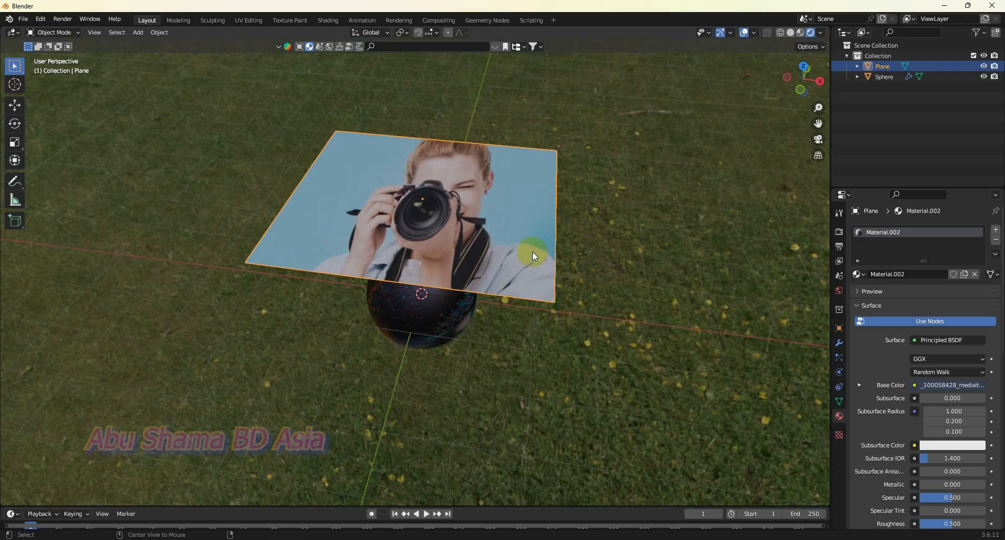
{"action": "key", "text": "Tab"}
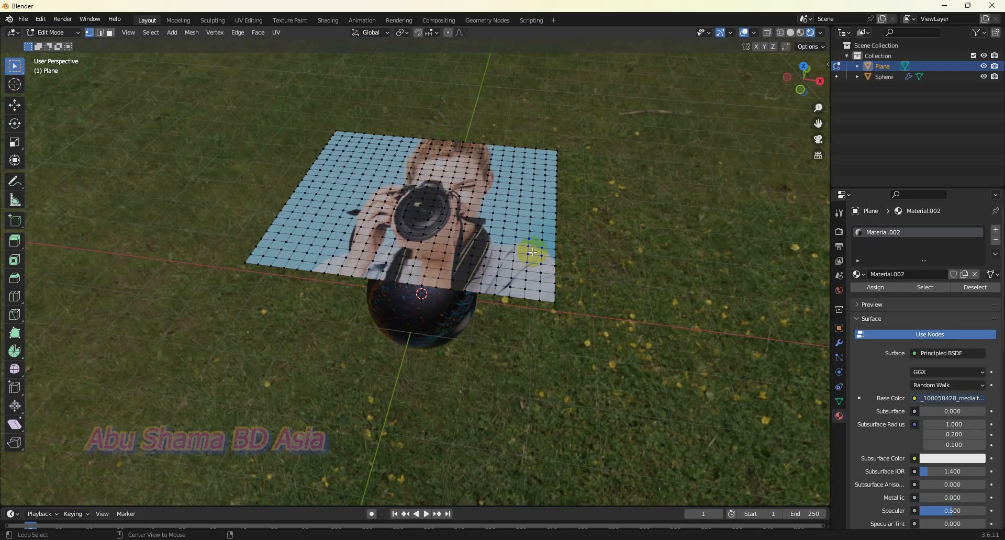
{"action": "key", "text": "Tab"}
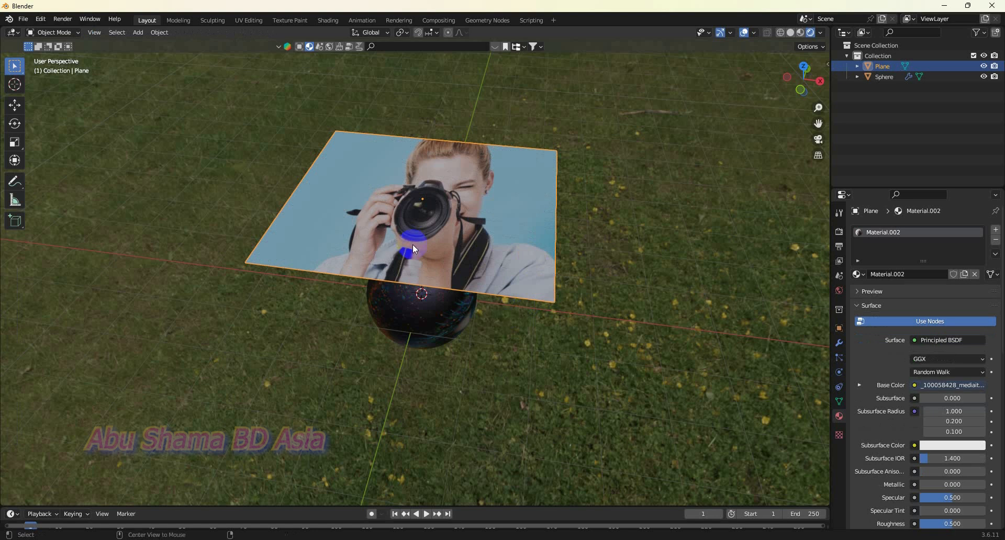
- Review the photo plane's location, rotation, scale and dimensions, and deselect the plane
{"action": "key", "text": "n"}
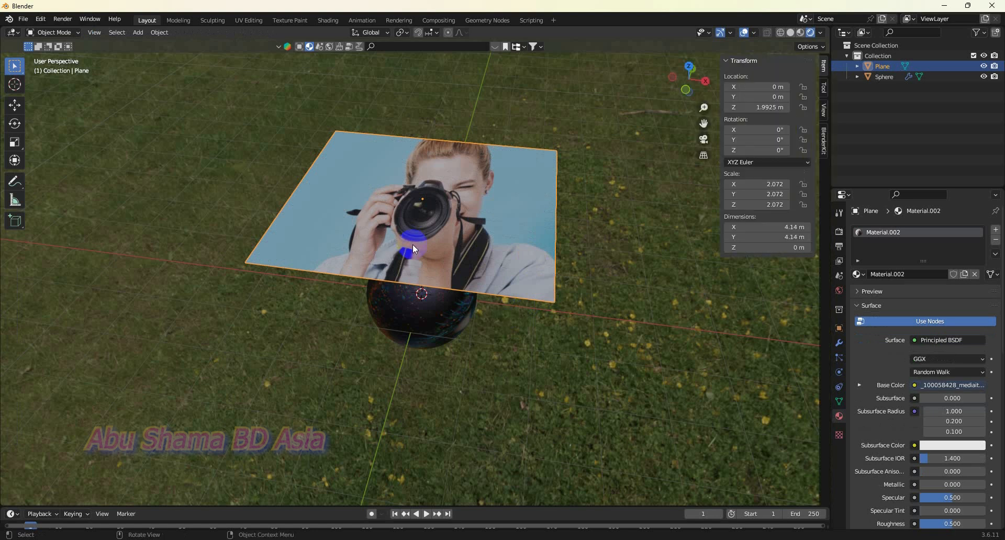
{"action": "left_click", "coordinate": [646, 312]}
{"action": "key", "text": "n"}
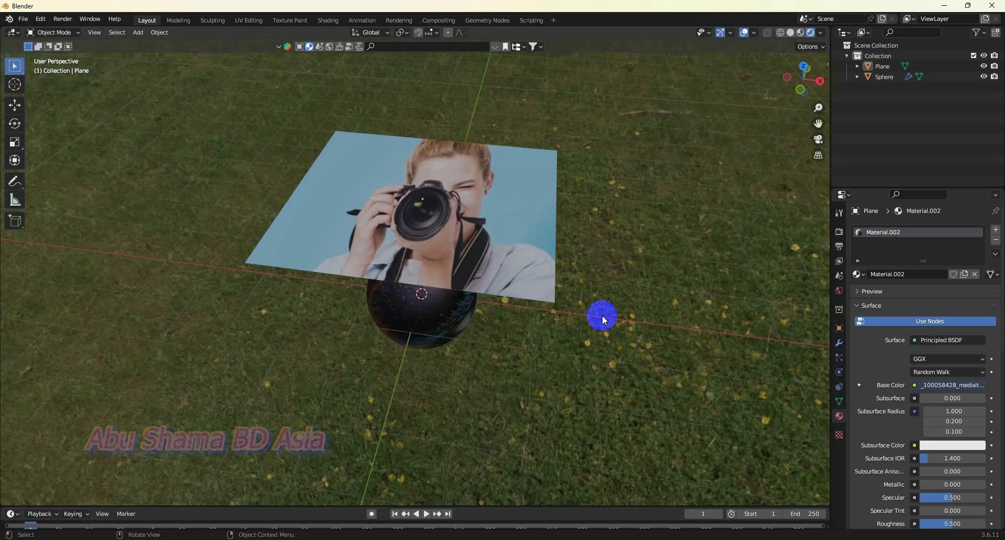
{"action": "key", "text": "shift+s"}
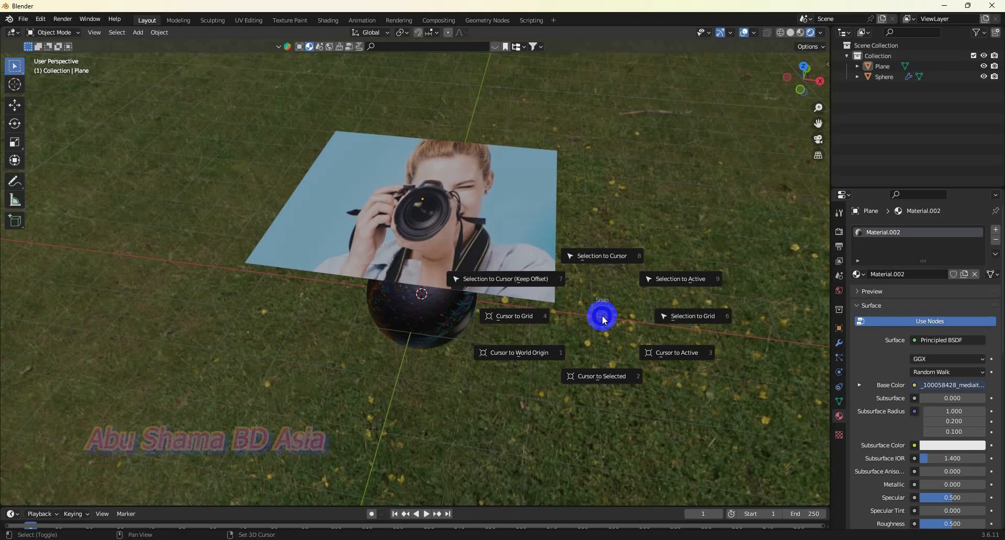
{"action": "key", "text": "Escape"}
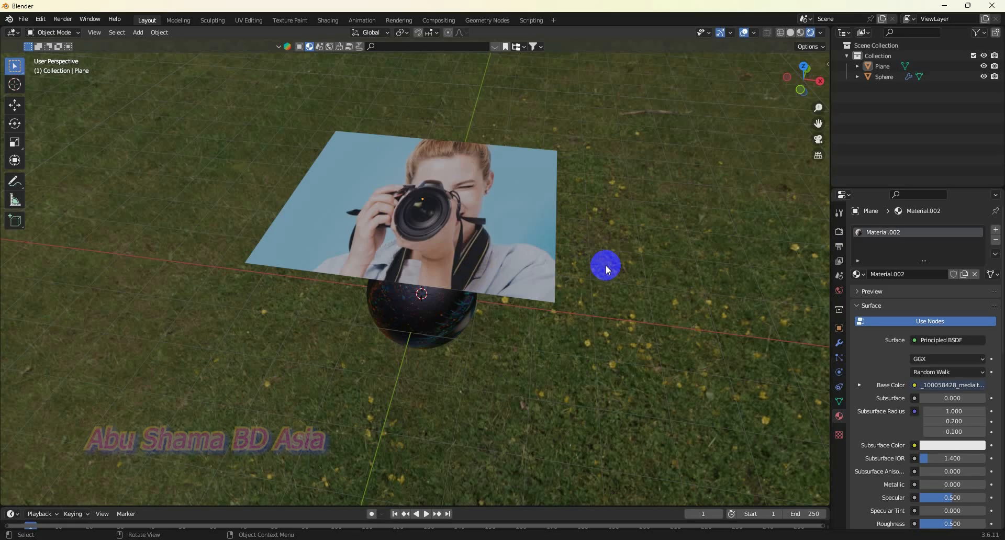
{"action": "scroll", "coordinate": [612, 373], "scroll_direction": "up", "scroll_amount": 4}
{"action": "scroll", "coordinate": [612, 367], "scroll_direction": "down", "scroll_amount": 4}
{"action": "scroll", "coordinate": [477, 338], "scroll_direction": "up", "scroll_amount": 4}
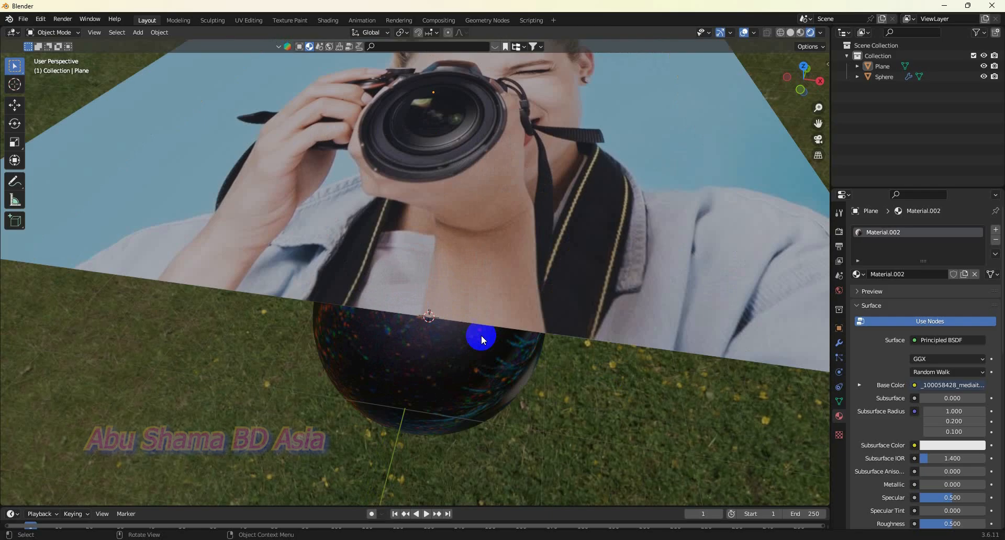
- Select the photo plane again and check its transform values and dimensions
{"action": "left_click", "coordinate": [534, 266]}
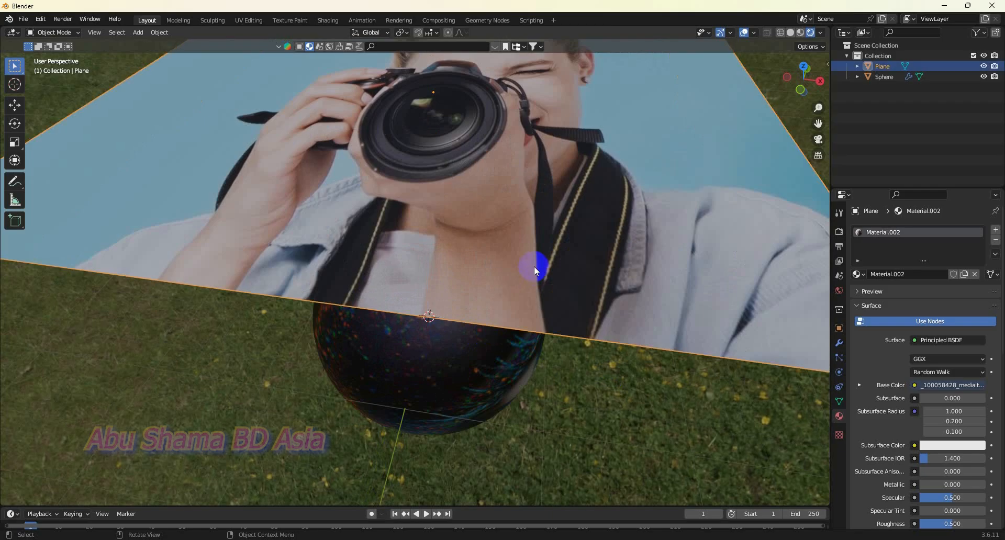
{"action": "scroll", "coordinate": [460, 237], "scroll_direction": "down", "scroll_amount": 4}
{"action": "left_click", "coordinate": [23, 18]}
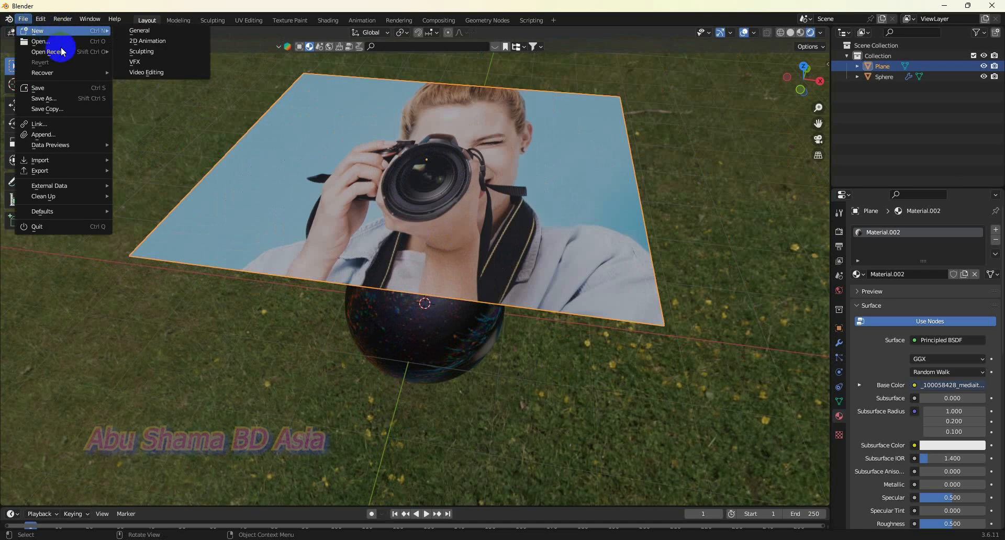
{"action": "left_click", "coordinate": [41, 19]}
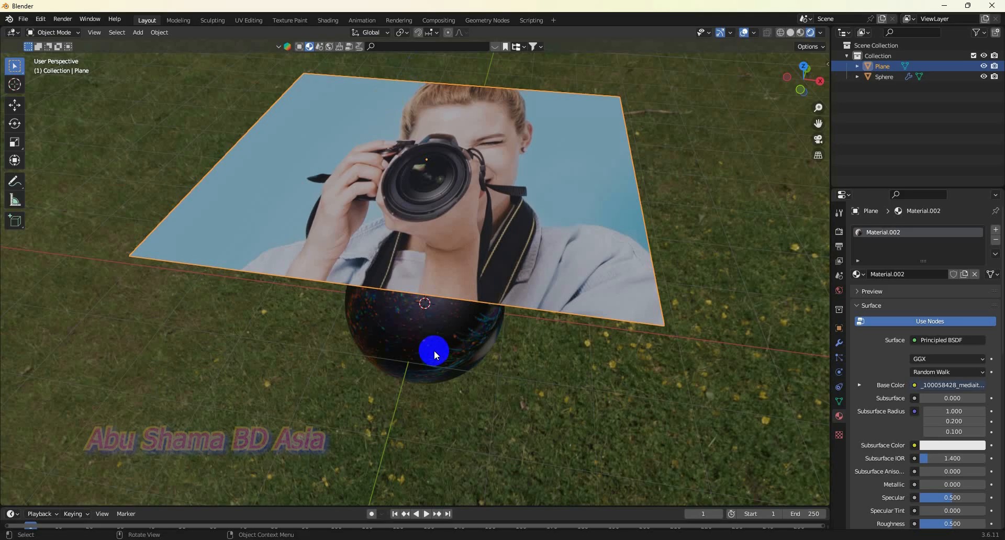
{"action": "scroll", "coordinate": [435, 350], "scroll_direction": "down", "scroll_amount": 3}
{"action": "key", "text": "n"}
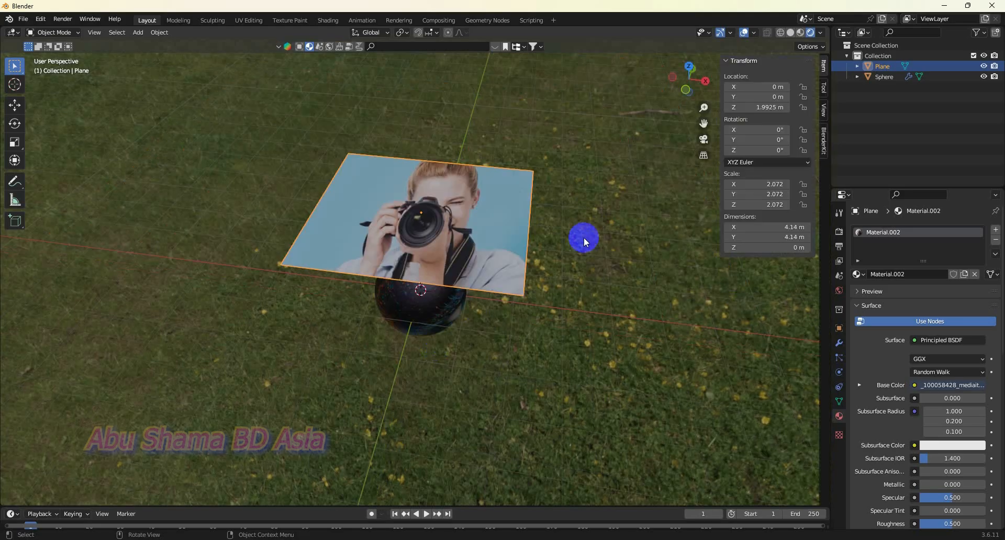
{"action": "key", "text": "n"}
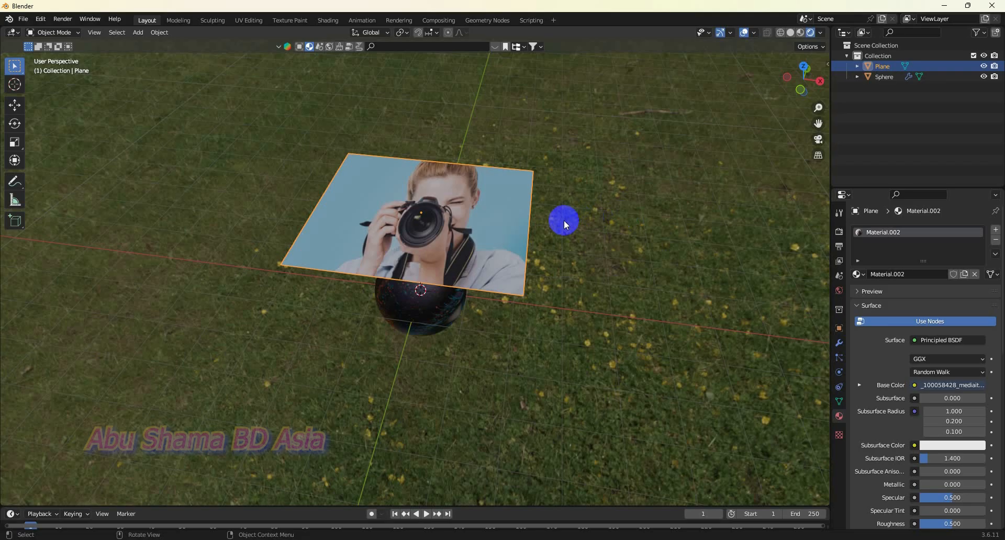
- Choose Rendered viewport shading and view the photo plane above the sphere from a lower angle
{"action": "scroll", "coordinate": [563, 220], "scroll_direction": "up", "scroll_amount": 2}
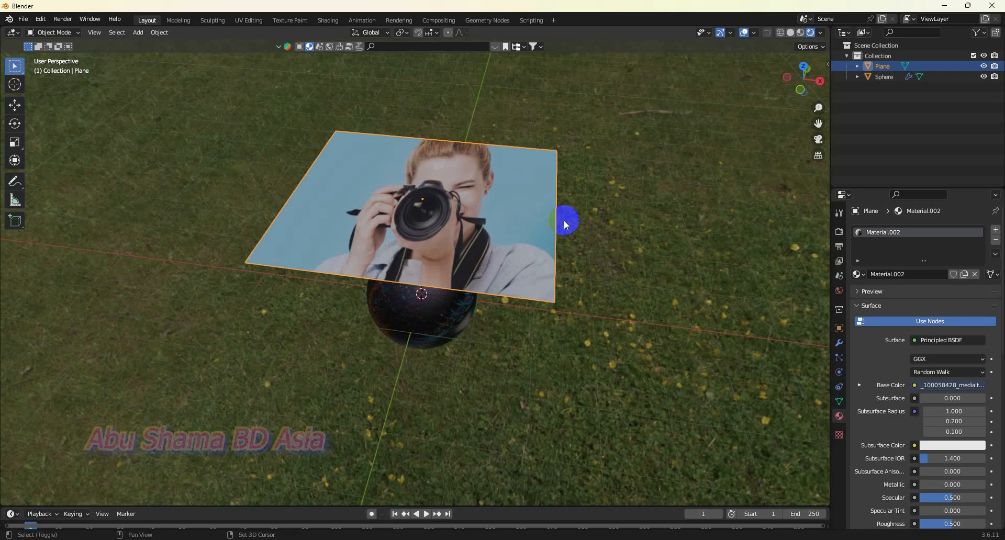
{"action": "middle_click_drag", "start_coordinate": [558, 214], "coordinate": [413, 273]}
{"action": "scroll", "coordinate": [415, 272], "scroll_direction": "up", "scroll_amount": 5}
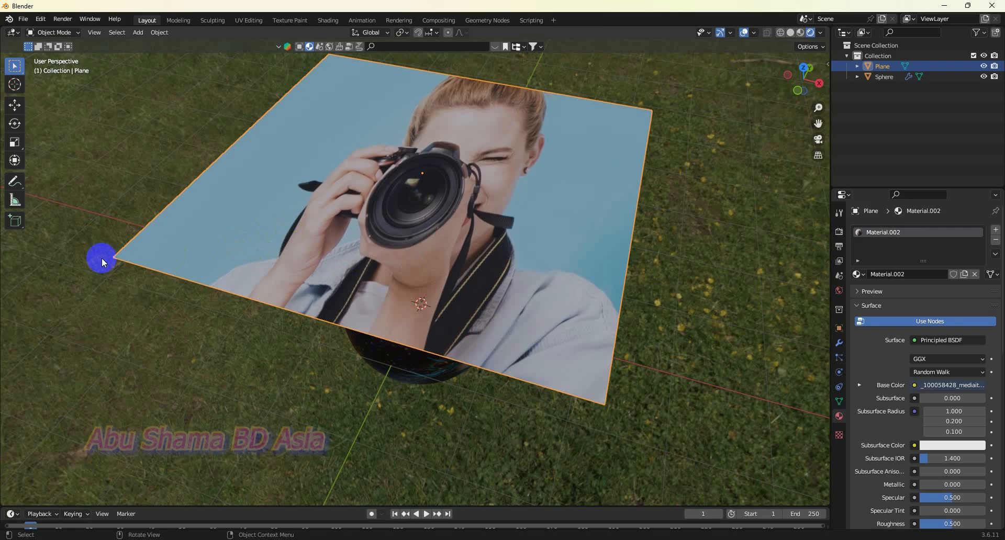
{"action": "middle_click_drag", "start_coordinate": [438, 243], "coordinate": [460, 193]}
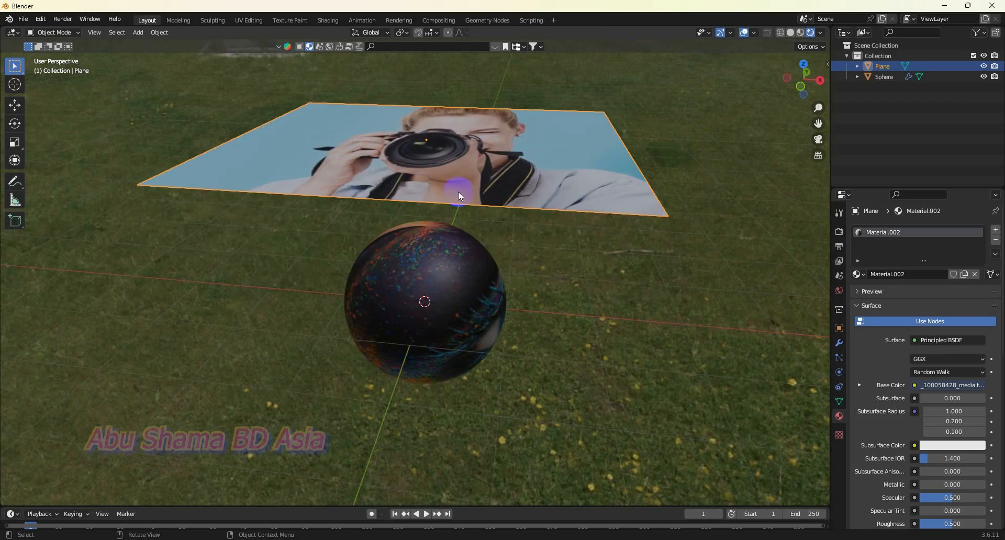
{"action": "key", "text": "z"}
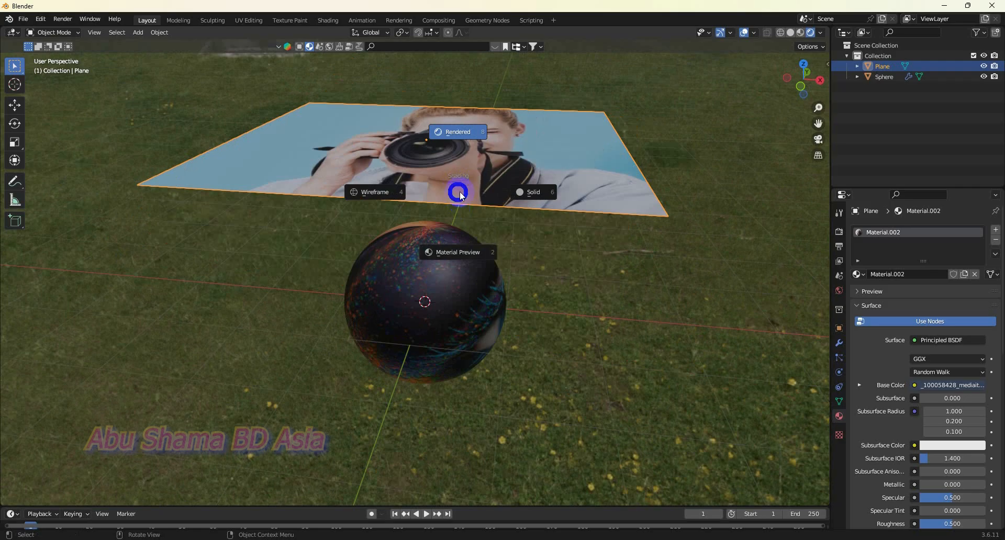
{"action": "left_click", "coordinate": [464, 134]}
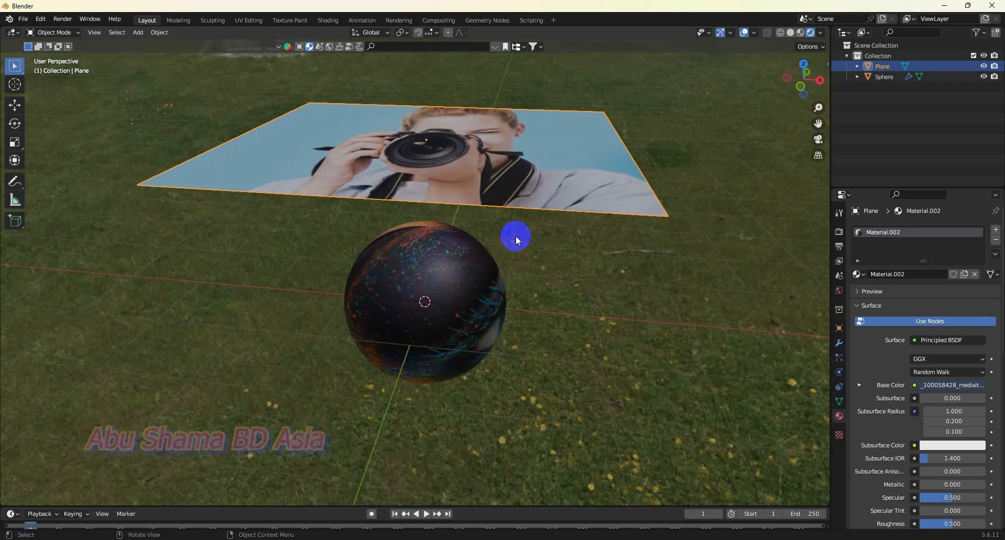
{"action": "scroll", "coordinate": [523, 241], "scroll_direction": "down", "scroll_amount": 3}
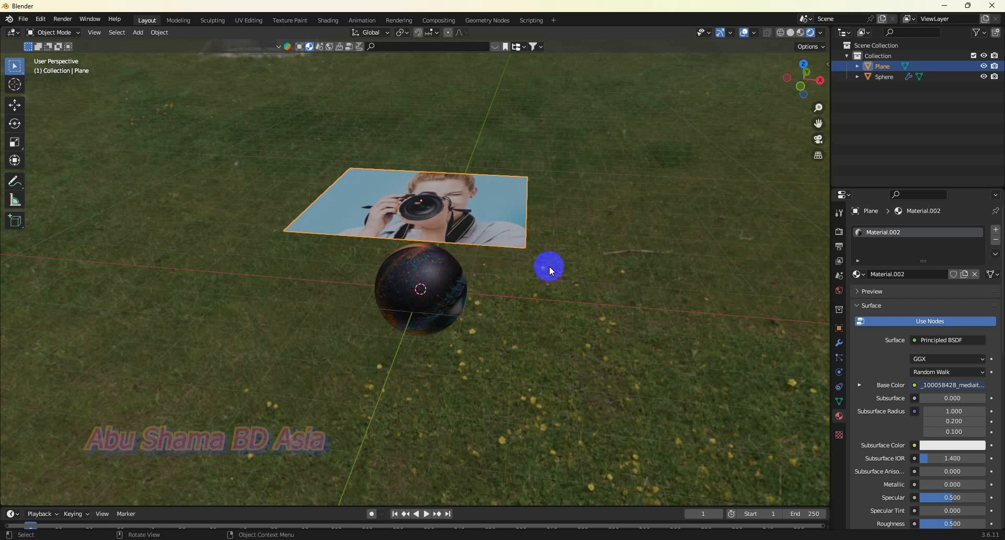
- Select the sphere and examine it together with the photo plane from several angles, including the front view
{"action": "scroll", "coordinate": [549, 266], "scroll_direction": "up", "scroll_amount": 2}
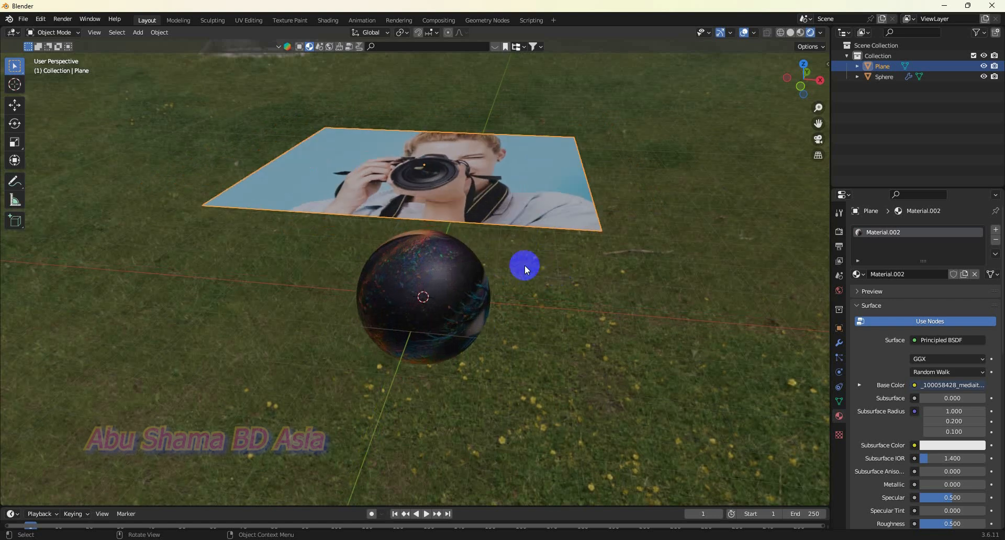
{"action": "middle_click_drag", "start_coordinate": [525, 265], "coordinate": [481, 261]}
{"action": "left_click", "coordinate": [455, 269]}
{"action": "scroll", "coordinate": [532, 300], "scroll_direction": "up", "scroll_amount": 3}
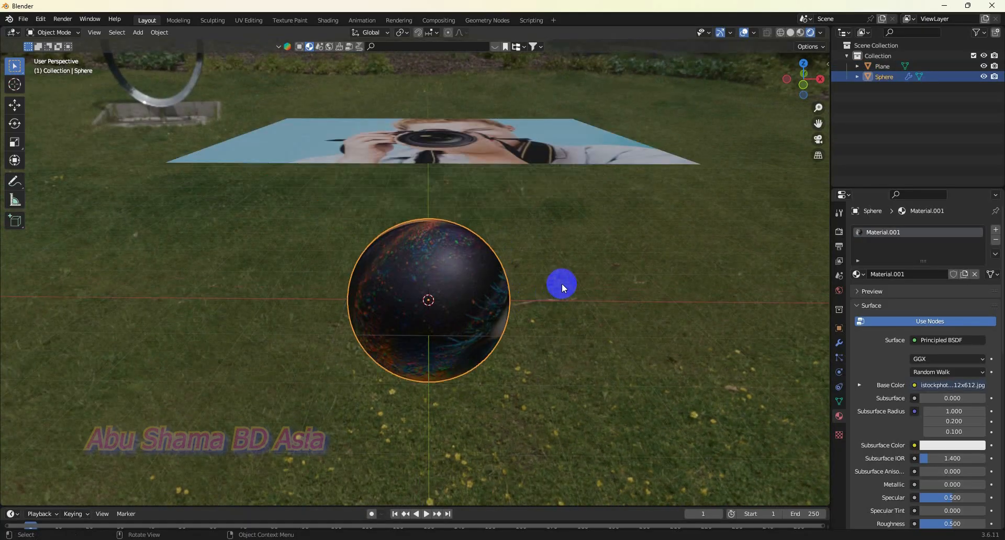
{"action": "scroll", "coordinate": [561, 283], "scroll_direction": "down", "scroll_amount": 2}
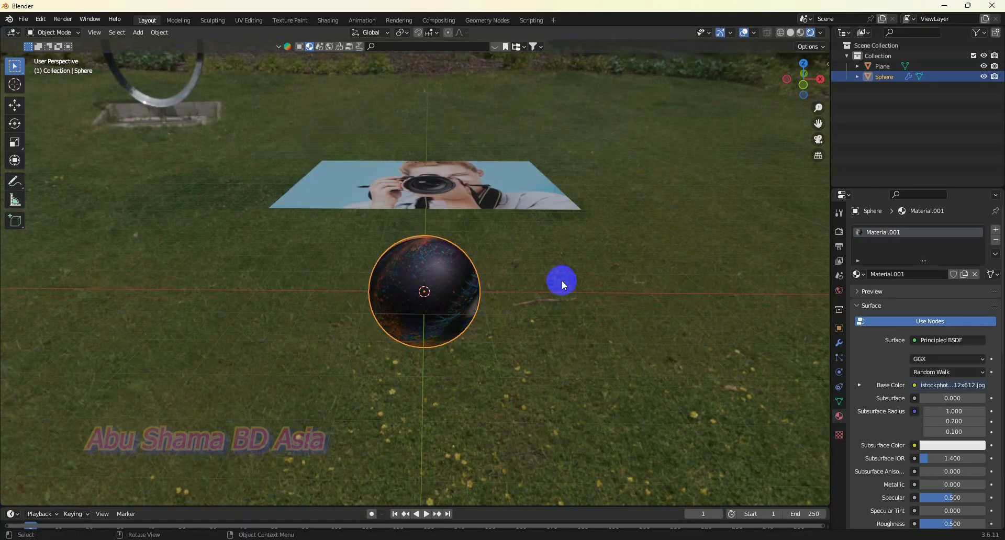
{"action": "middle_click_drag", "start_coordinate": [561, 281], "coordinate": [439, 287]}
{"action": "scroll", "coordinate": [439, 287], "scroll_direction": "down", "scroll_amount": 2}
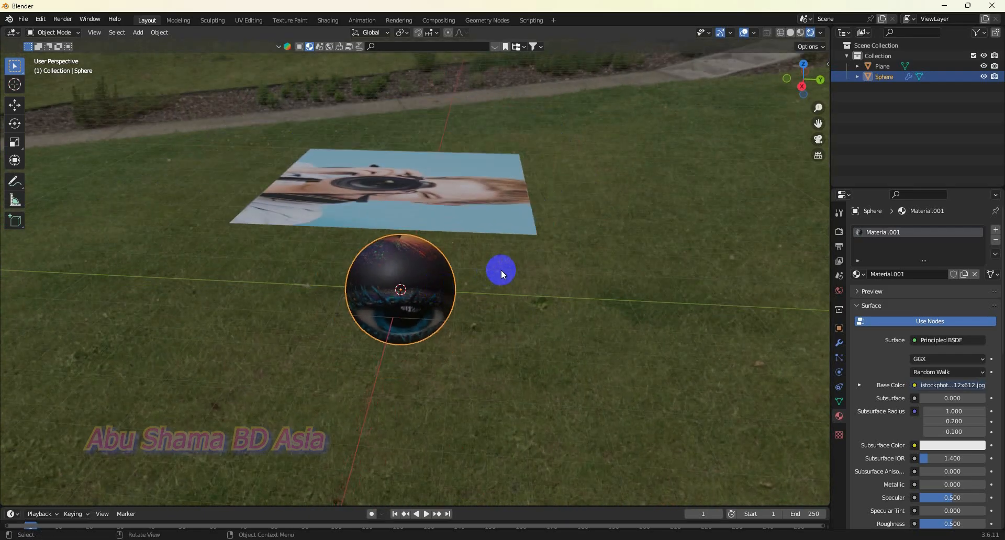
{"action": "scroll", "coordinate": [501, 272], "scroll_direction": "up", "scroll_amount": 3}
{"action": "scroll", "coordinate": [608, 274], "scroll_direction": "up", "scroll_amount": 1}
{"action": "key", "text": "KP_1"}
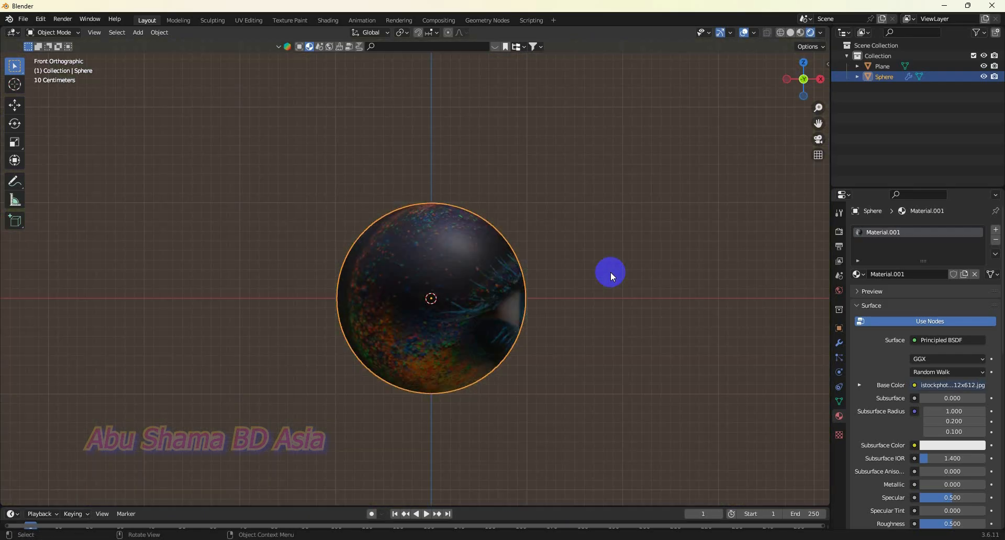
{"action": "middle_click_drag", "start_coordinate": [526, 283], "coordinate": [515, 265]}
{"action": "scroll", "coordinate": [515, 266], "scroll_direction": "down", "scroll_amount": 2}
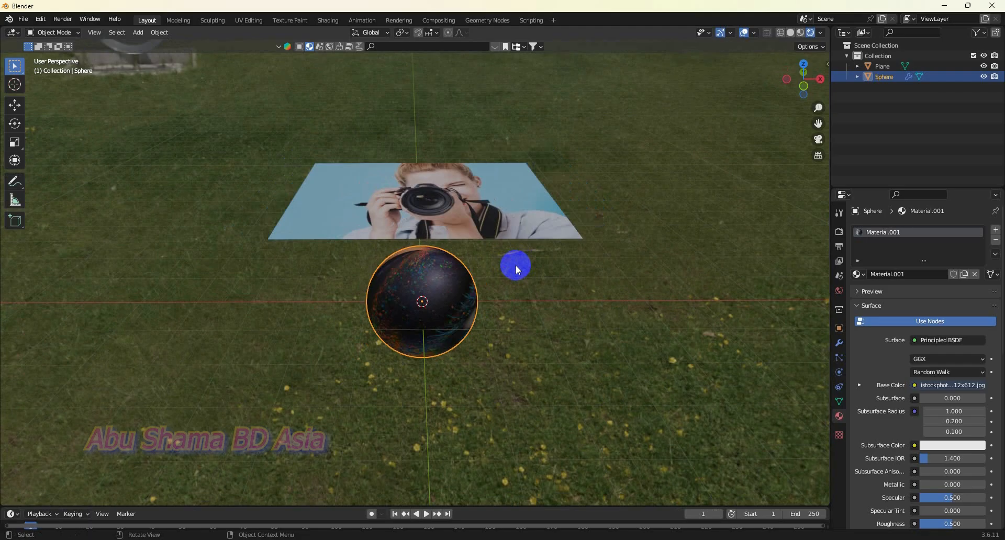
- Add Cloth physics to the photo plane and review its stiffness, damping, internal spring and pressure settings
{"action": "left_click", "coordinate": [482, 228]}
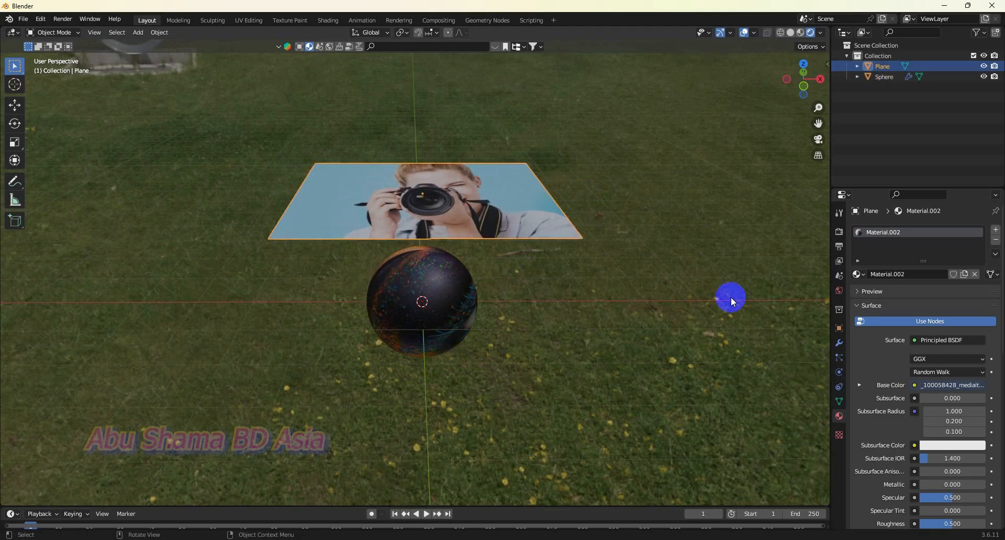
{"action": "left_click", "coordinate": [839, 371]}
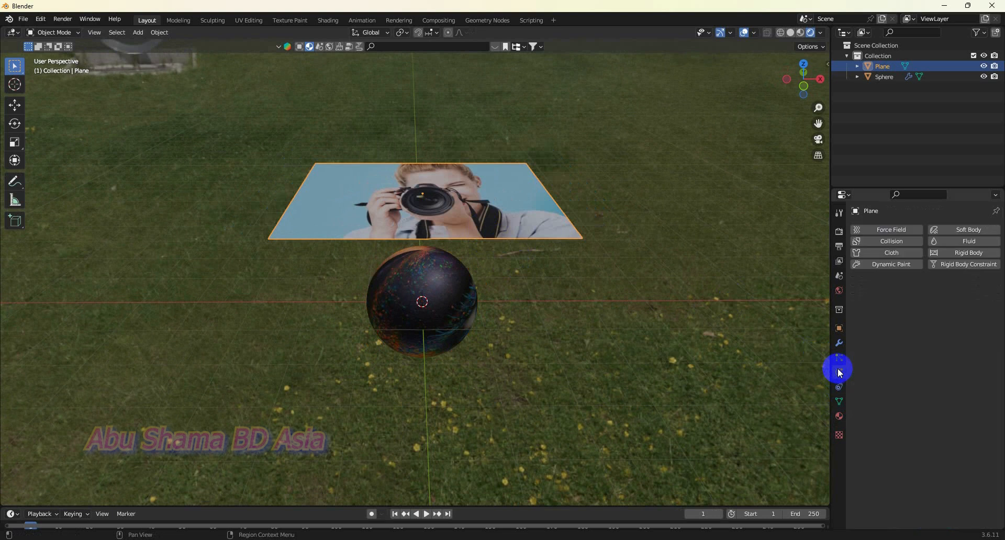
{"action": "left_click", "coordinate": [898, 254]}
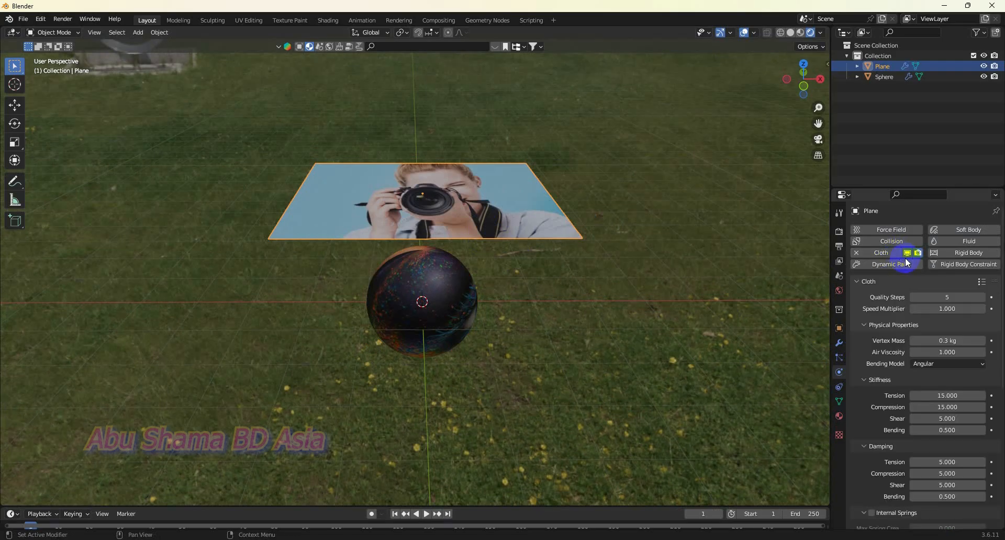
{"action": "scroll", "coordinate": [914, 413], "scroll_direction": "down", "scroll_amount": 2}
{"action": "scroll", "coordinate": [914, 413], "scroll_direction": "down", "scroll_amount": 6}
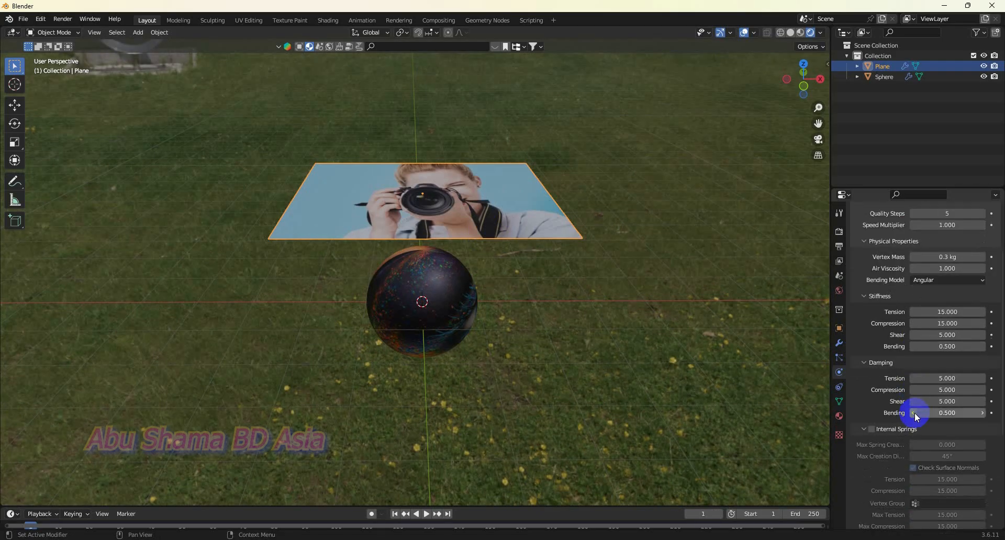
{"action": "scroll", "coordinate": [916, 415], "scroll_direction": "down", "scroll_amount": 4}
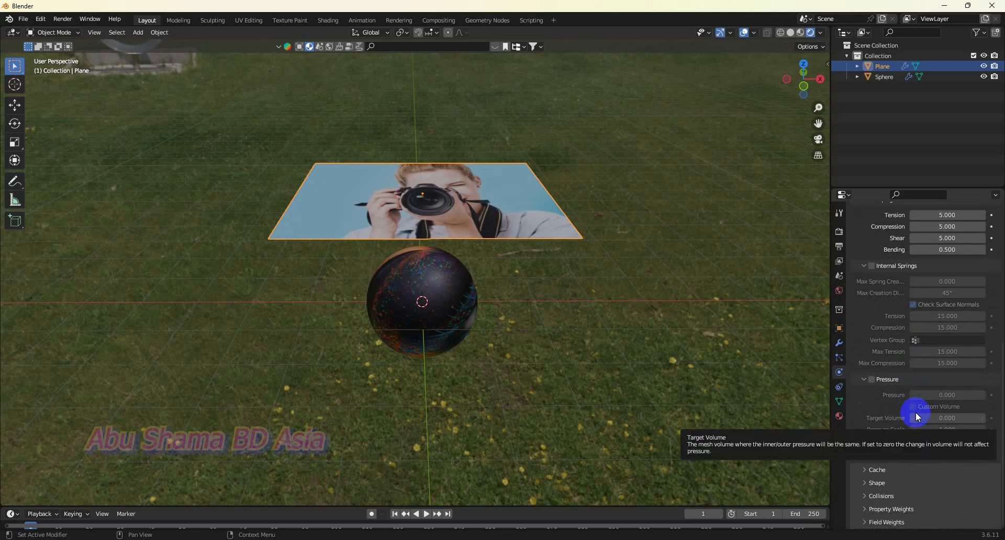
{"action": "scroll", "coordinate": [916, 413], "scroll_direction": "up", "scroll_amount": 3}
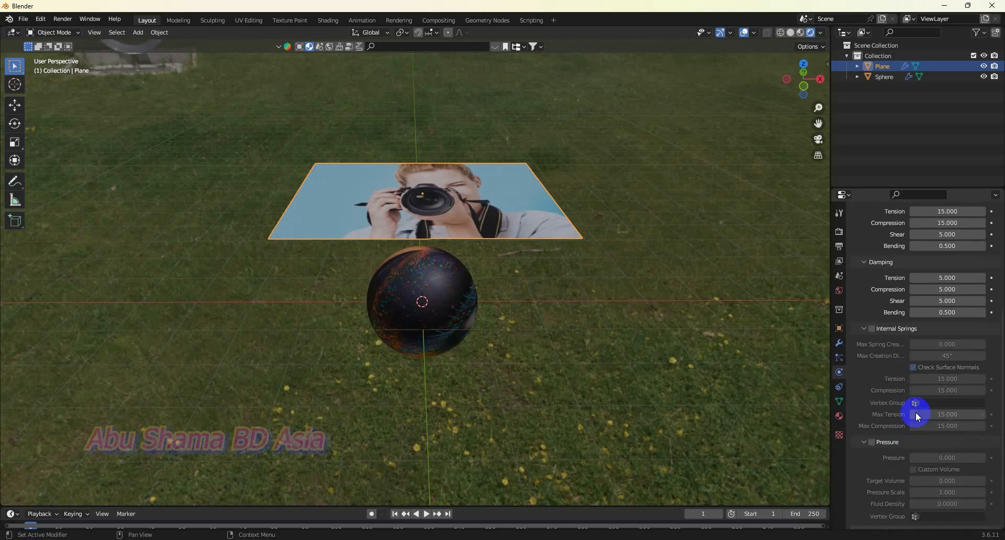
- Add Collision physics to the sphere and play the simulation of the photo plane falling onto it
{"action": "left_click", "coordinate": [438, 319]}
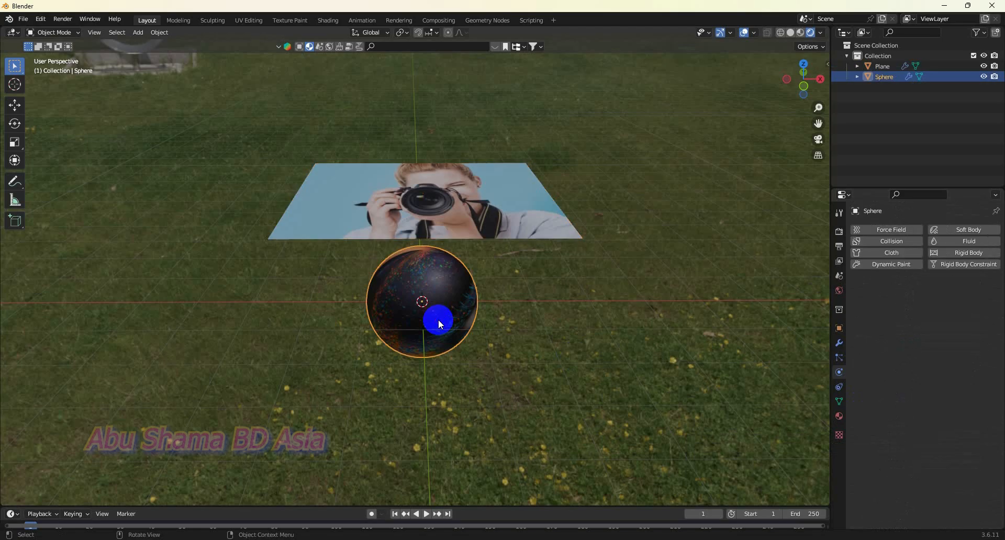
{"action": "left_click", "coordinate": [904, 241]}
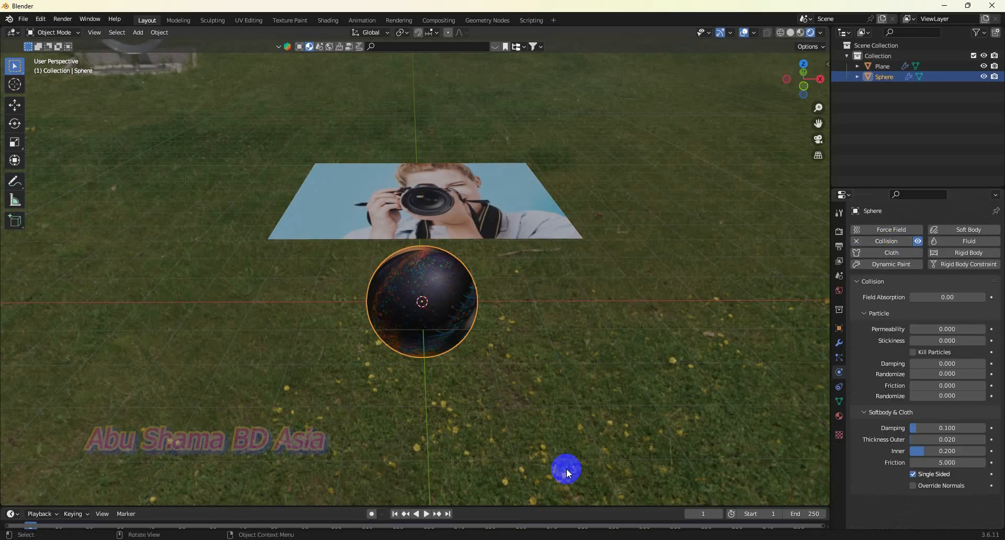
{"action": "left_click", "coordinate": [426, 514]}
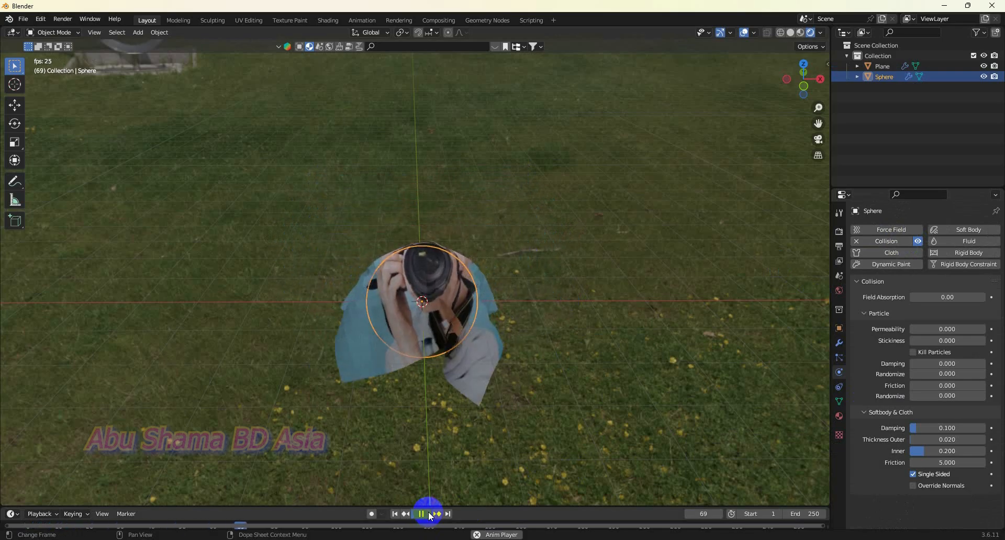
{"action": "left_click", "coordinate": [428, 515]}
- Enlarge the timeline area and set the animation's end frame to 100
{"action": "left_click_drag", "start_coordinate": [500, 506], "coordinate": [521, 475]}
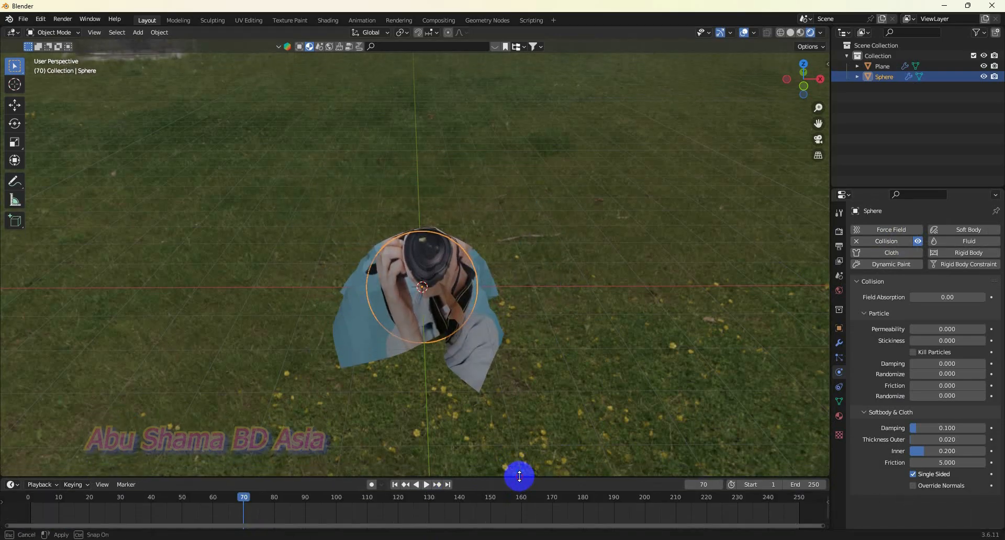
{"action": "left_click", "coordinate": [817, 487]}
{"action": "type", "text": "100"}
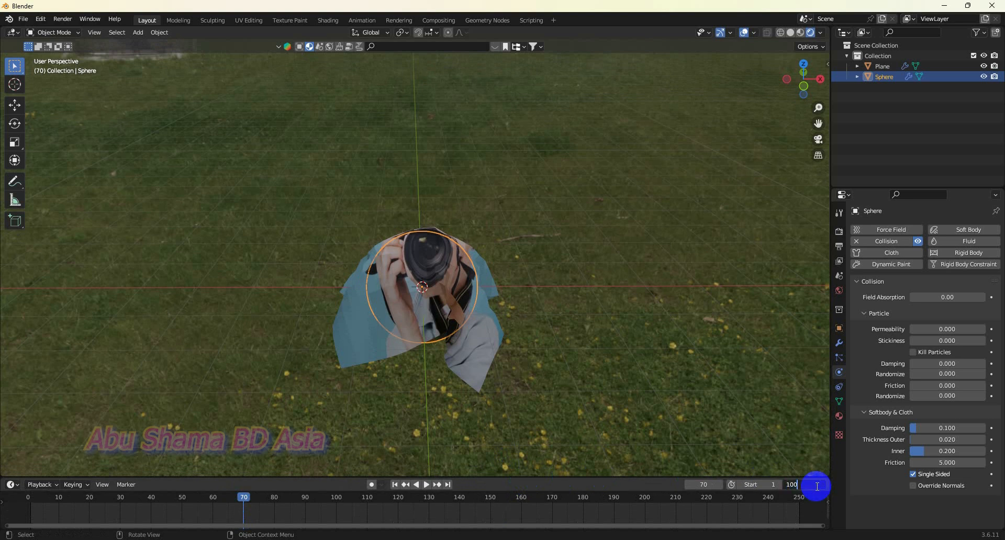
{"action": "left_click", "coordinate": [623, 395]}
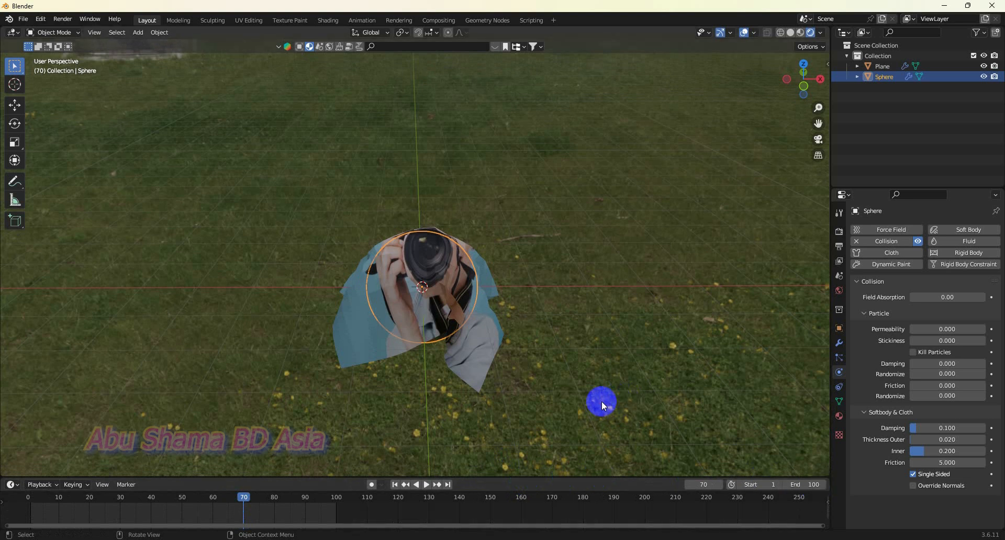
- Play the cloth simulation over the shortened frame range and return to the first frame
{"action": "left_click", "coordinate": [426, 485]}
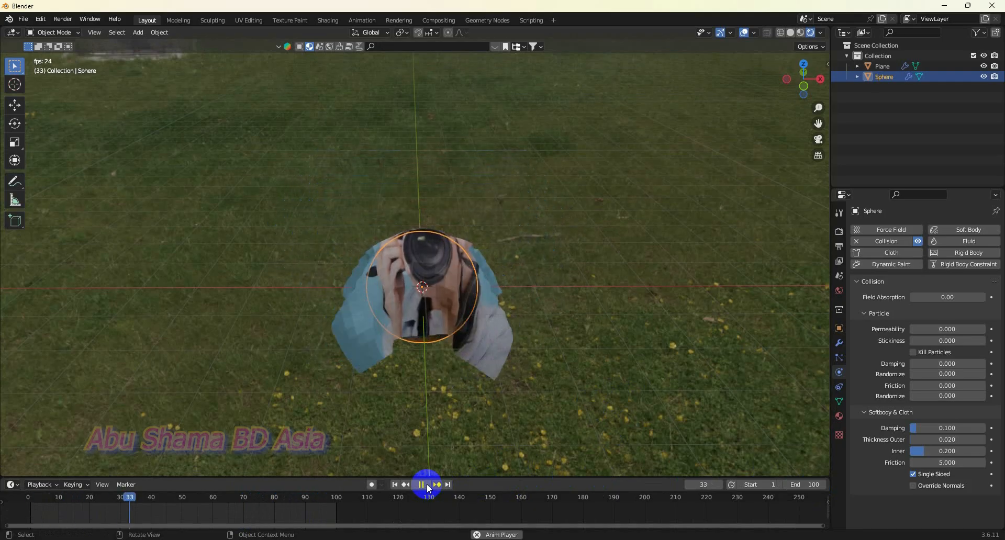
{"action": "left_click", "coordinate": [429, 485]}
{"action": "left_click", "coordinate": [395, 485]}
- Scale the photo plane up by about 1.669 and play its cloth simulation, pausing with it draped over the sphere
{"action": "left_click", "coordinate": [526, 198]}
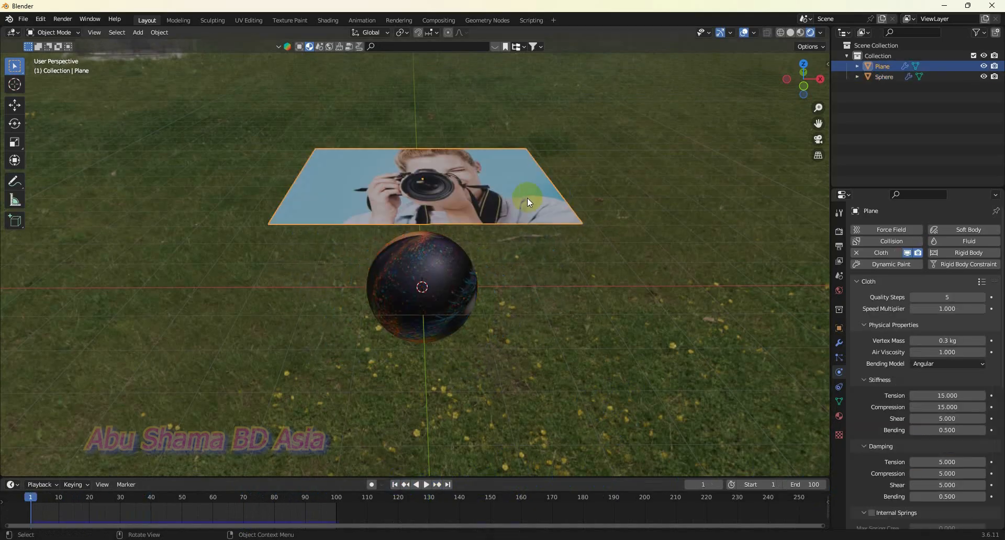
{"action": "key", "text": "s"}
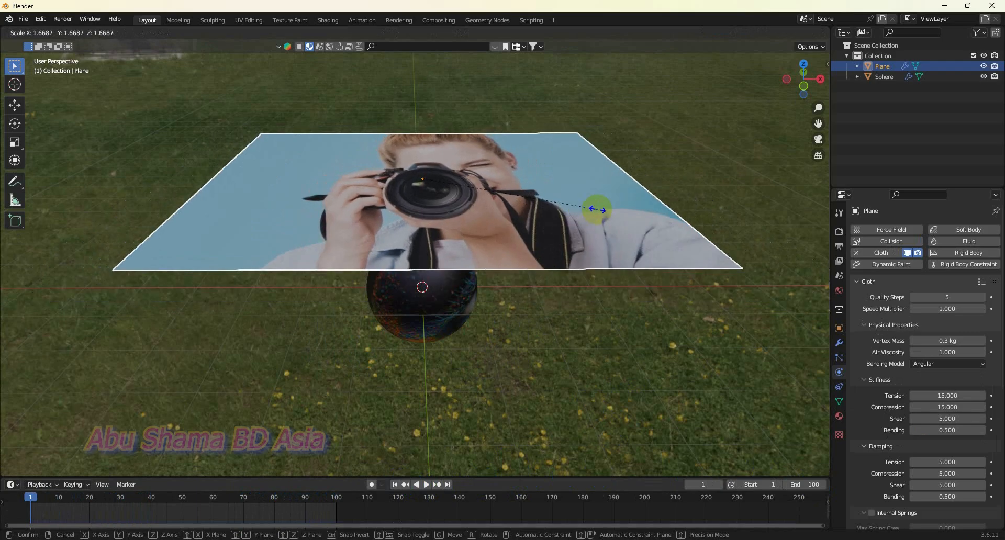
{"action": "left_click", "coordinate": [597, 210]}
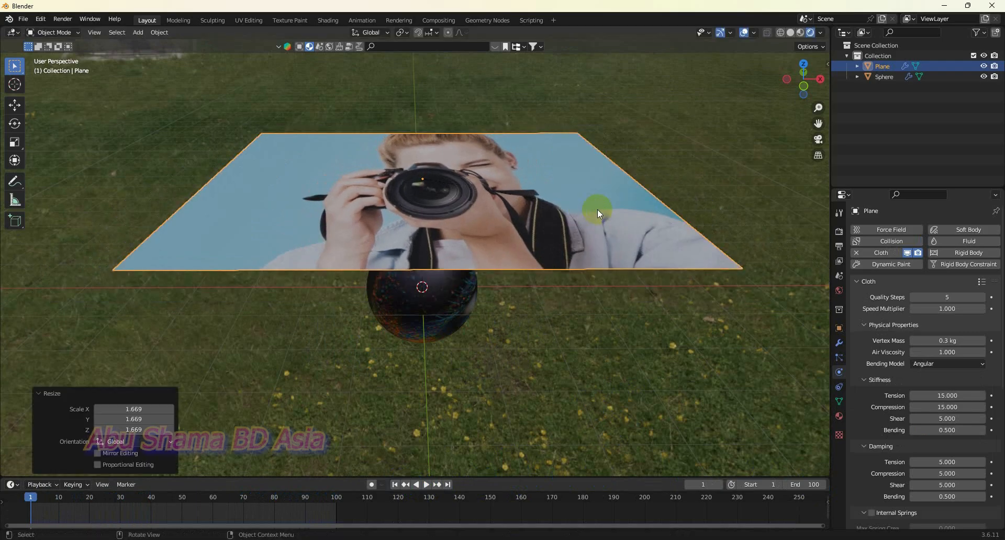
{"action": "left_click", "coordinate": [427, 485]}
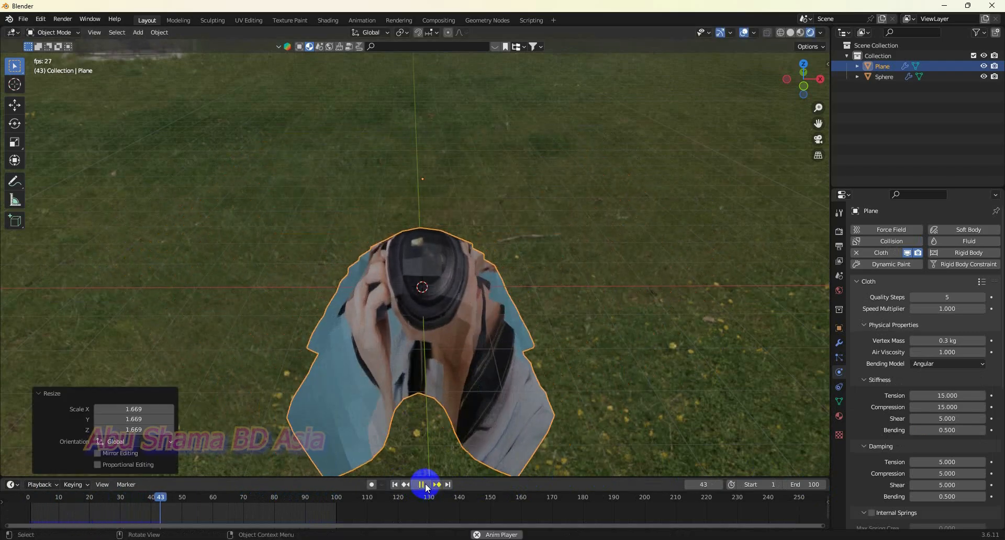
{"action": "left_click", "coordinate": [427, 484]}
- Apply a level 2 subdivision surface to the draped photo plane and shade it smooth
{"action": "left_click", "coordinate": [474, 331]}
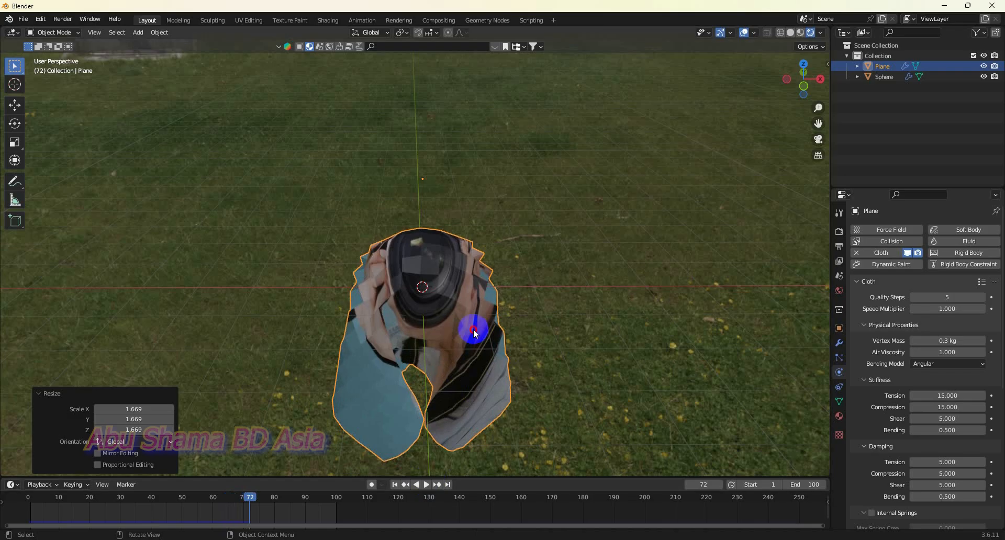
{"action": "key", "text": "ctrl+2"}
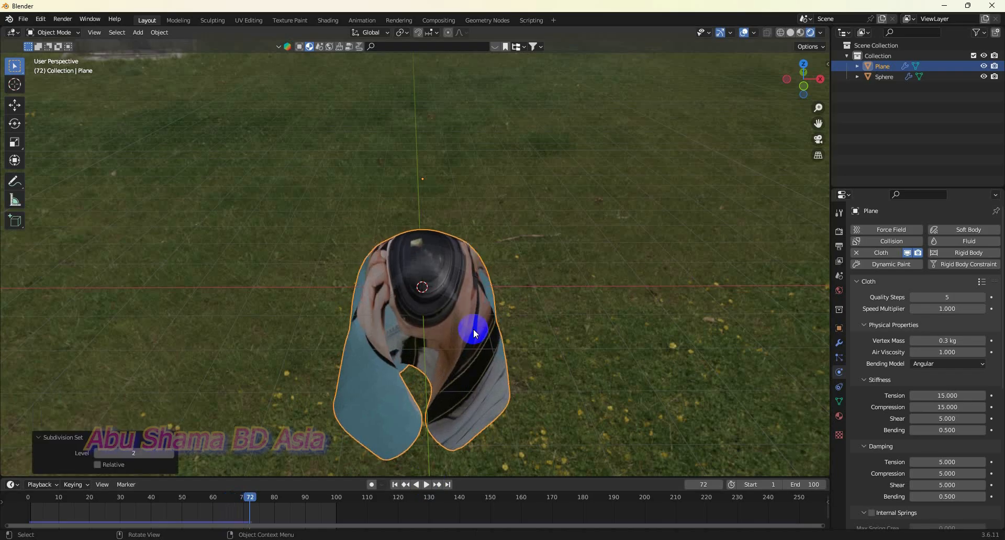
{"action": "right_click", "coordinate": [474, 329]}
{"action": "left_click", "coordinate": [475, 330]}
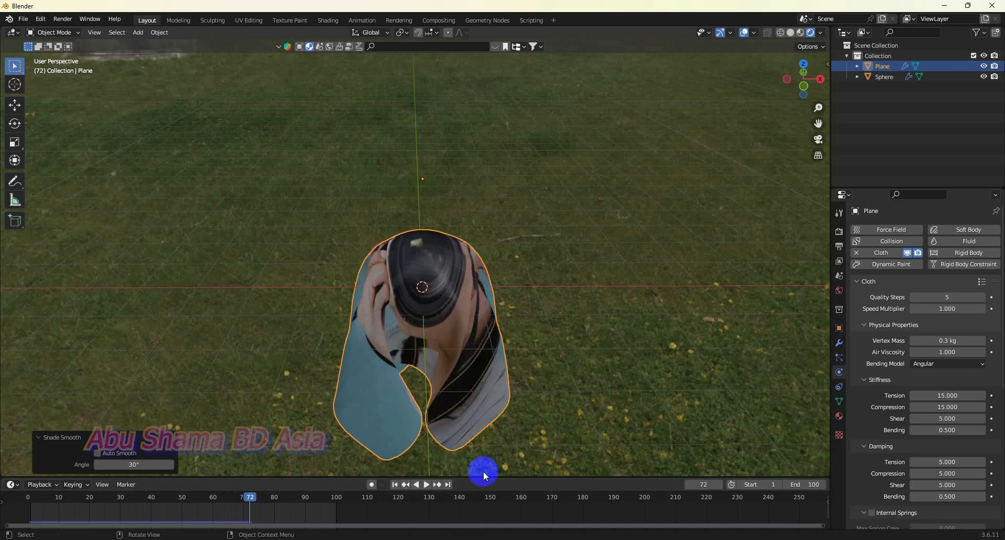
- Replay the smoothed cloth simulation from the start and return to frame 1
{"action": "left_click", "coordinate": [396, 485]}
{"action": "left_click", "coordinate": [426, 485]}
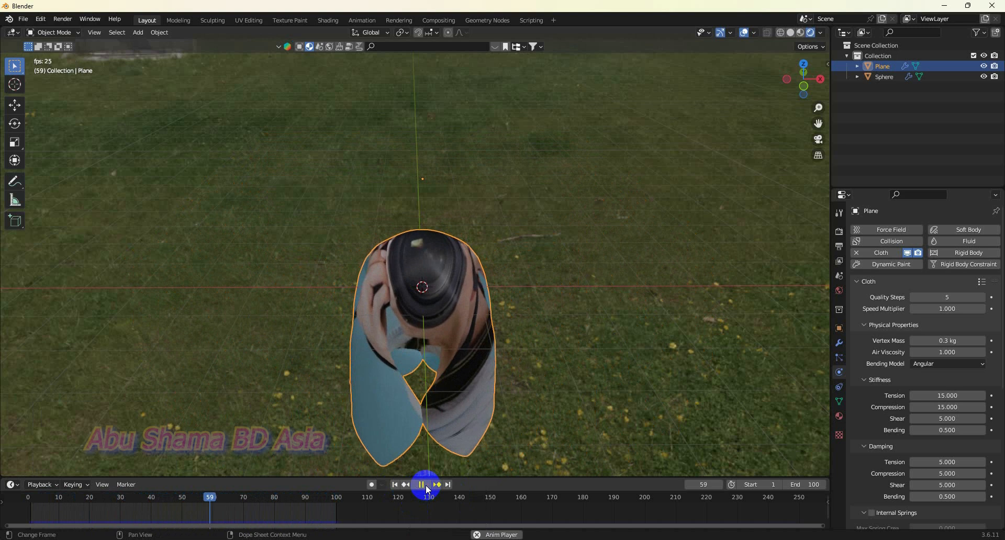
{"action": "left_click", "coordinate": [421, 485]}
{"action": "left_click", "coordinate": [395, 485]}
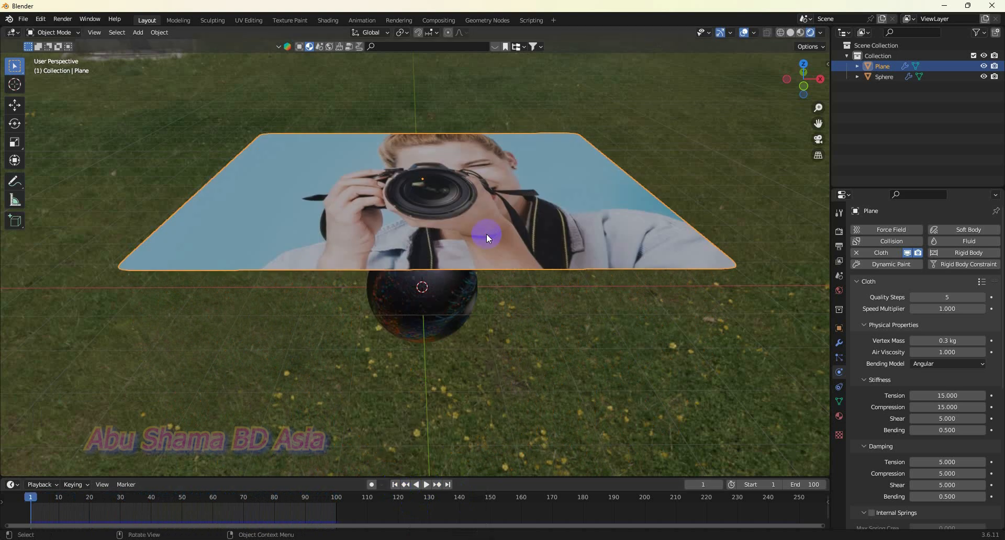
- Try to subdivide the photo plane's mesh in Edit Mode, and return to Object Mode with the plane selected
{"action": "key", "text": "Tab"}
{"action": "right_click", "coordinate": [486, 233]}
{"action": "left_click", "coordinate": [486, 234]}
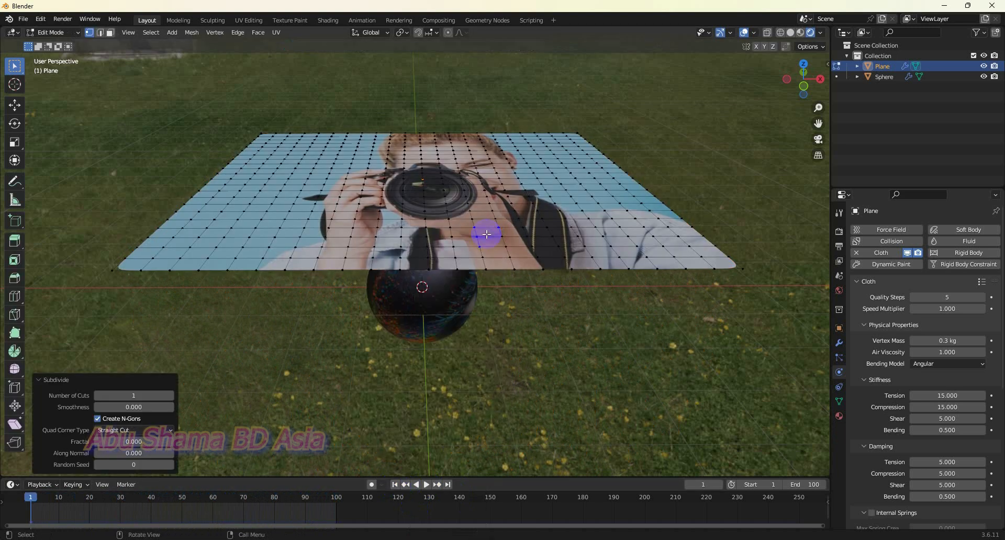
{"action": "right_click", "coordinate": [487, 236]}
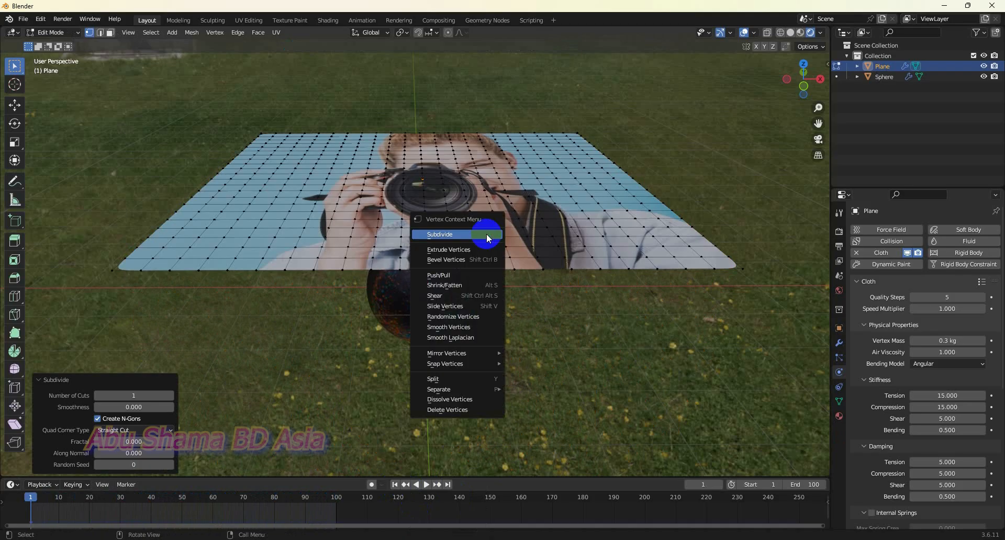
{"action": "left_click", "coordinate": [487, 236]}
{"action": "left_click", "coordinate": [487, 236]}
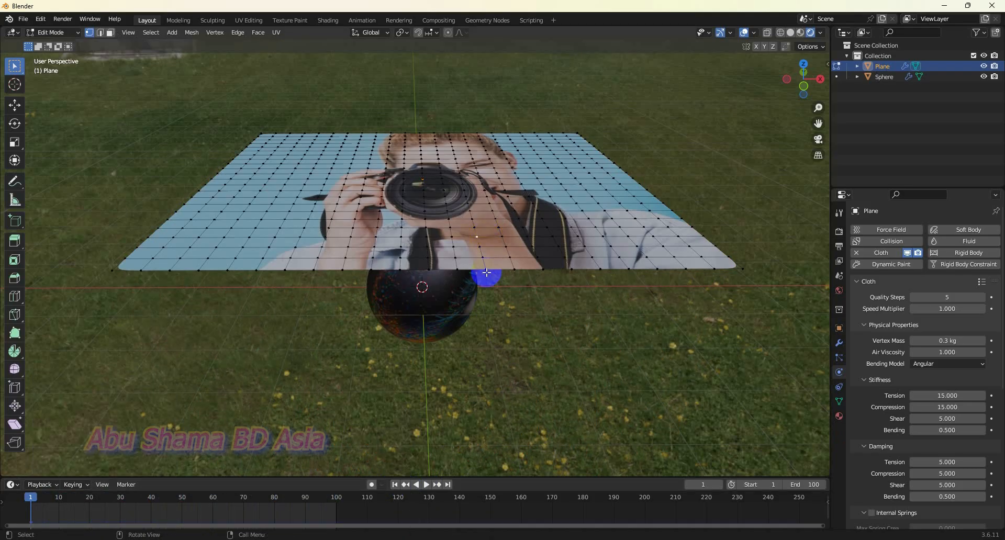
{"action": "key", "text": "Tab"}
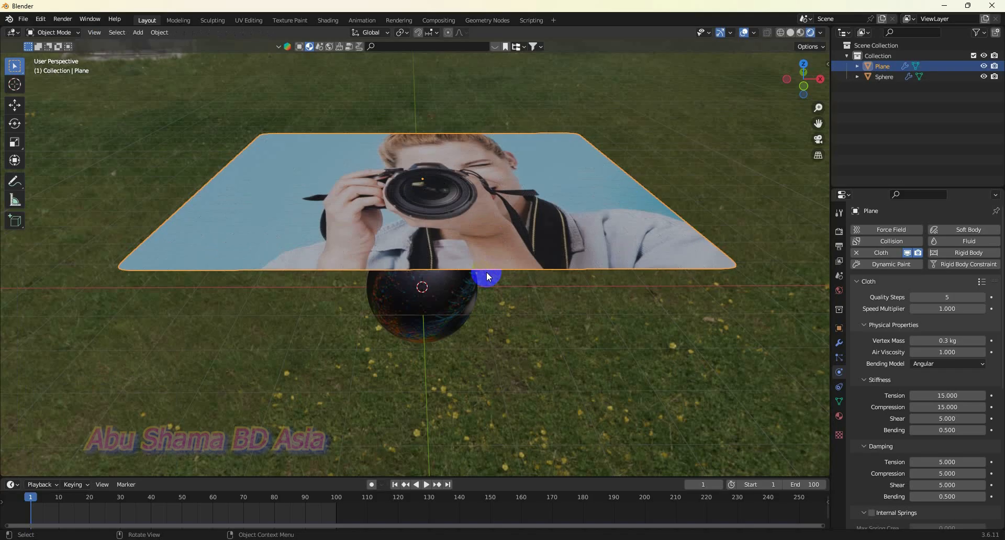
{"action": "key", "text": "a"}
{"action": "left_click", "coordinate": [490, 245]}
- Select the photo plane's entire mesh in Edit Mode and subdivide it with 7 cuts
{"action": "key", "text": "Tab"}
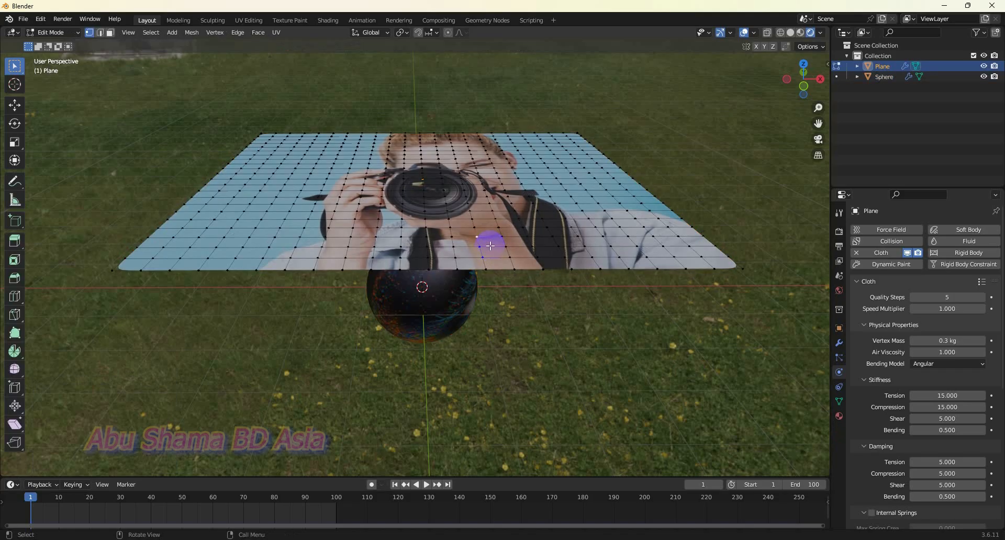
{"action": "key", "text": "a"}
{"action": "right_click", "coordinate": [489, 246]}
{"action": "left_click", "coordinate": [489, 246]}
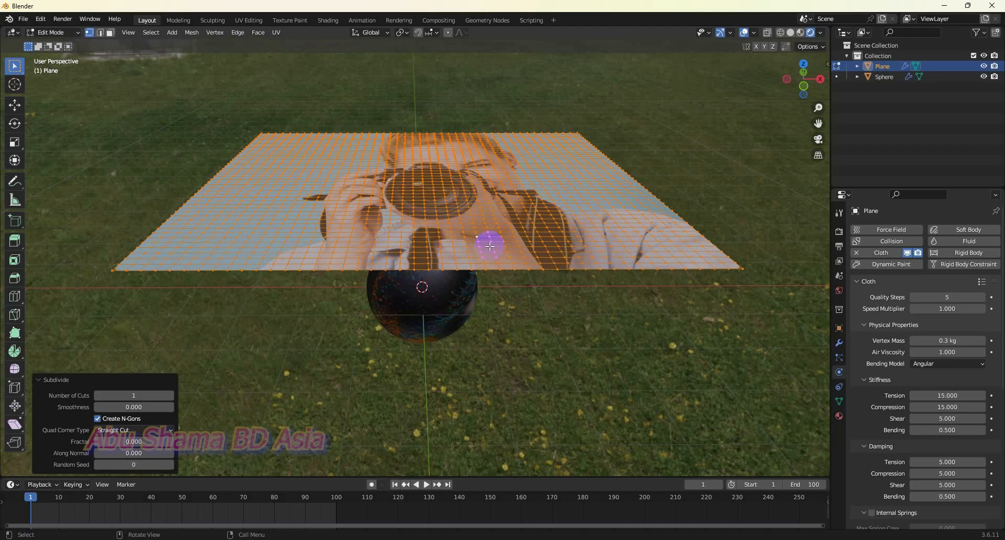
{"action": "left_click_drag", "start_coordinate": [143, 395], "coordinate": [449, 265]}
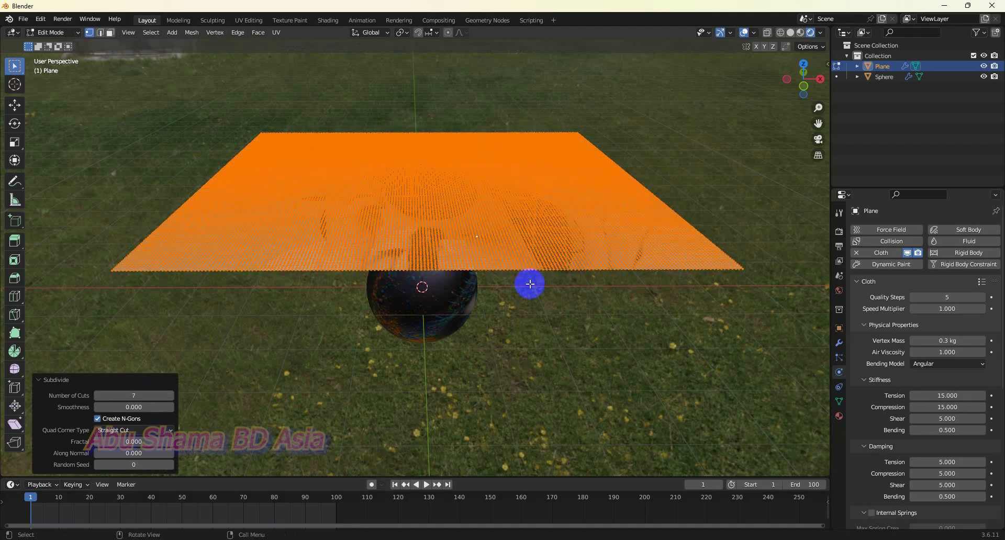
- Return to Object Mode, select the sphere, and keyframe its Z rotation at 0° on frame 1
{"action": "key", "text": "Tab"}
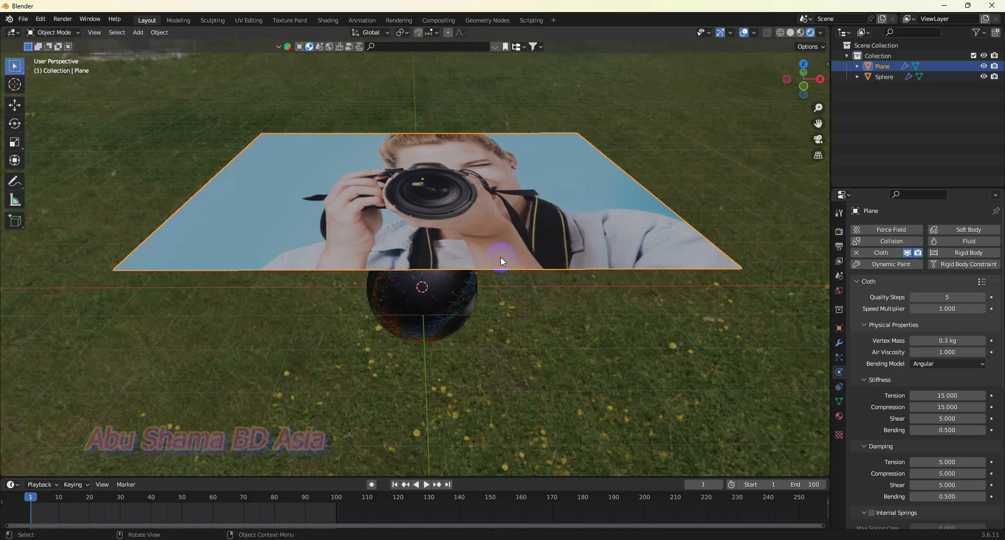
{"action": "left_click", "coordinate": [445, 310]}
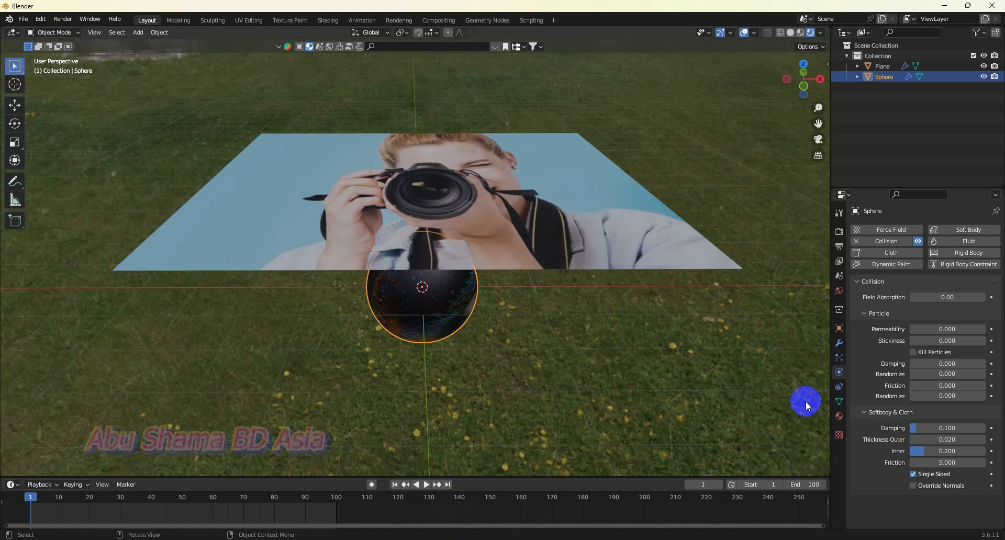
{"action": "left_click", "coordinate": [839, 418]}
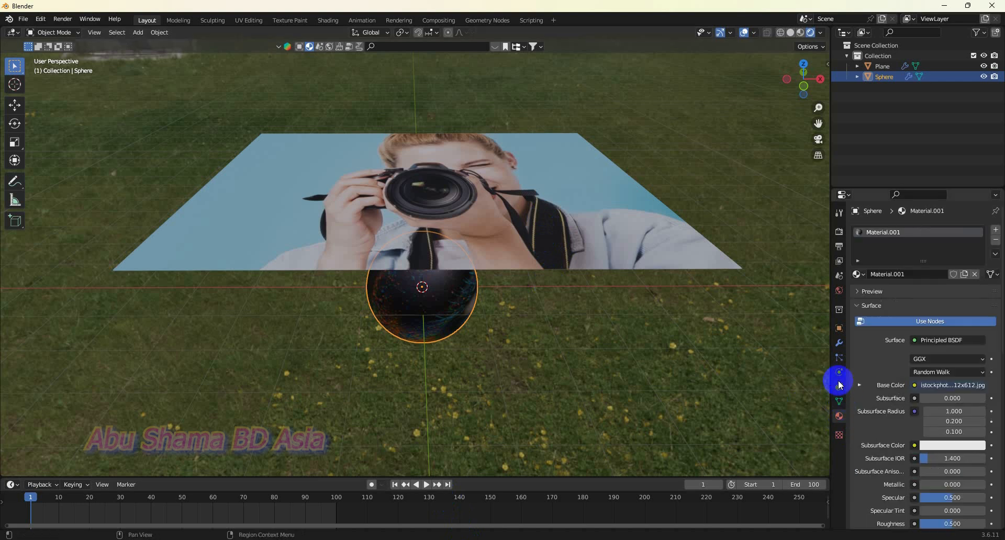
{"action": "left_click", "coordinate": [839, 358]}
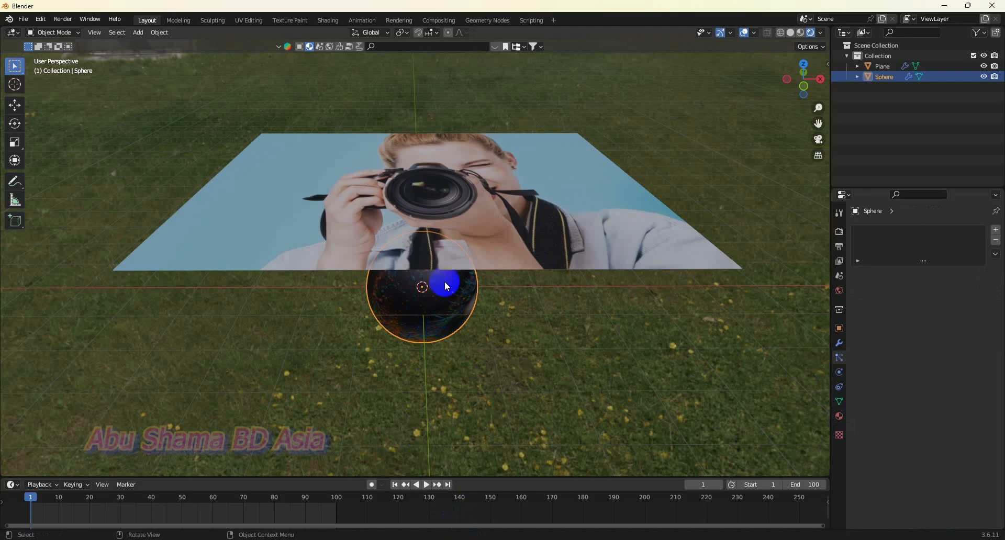
{"action": "left_click", "coordinate": [839, 328]}
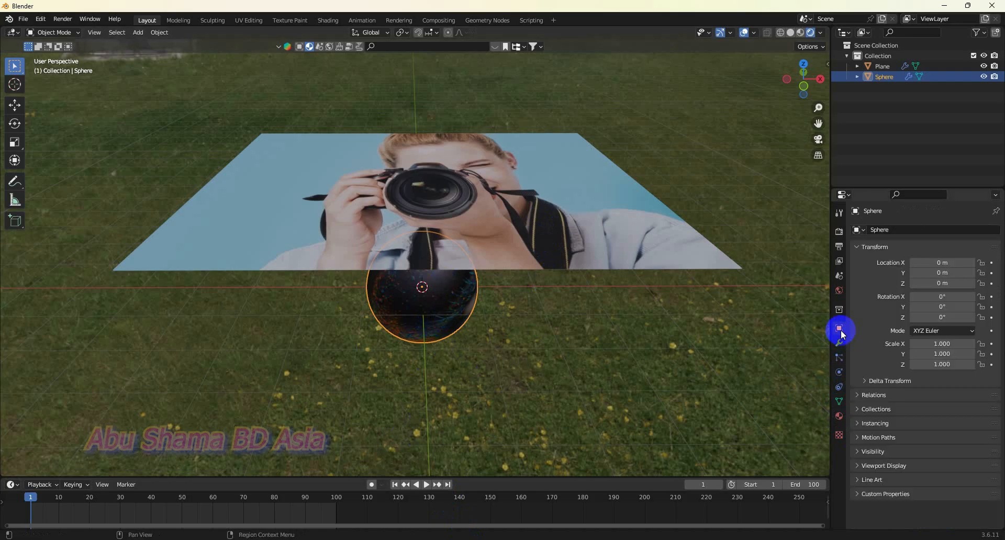
{"action": "left_click_drag", "start_coordinate": [946, 319], "coordinate": [973, 316]}
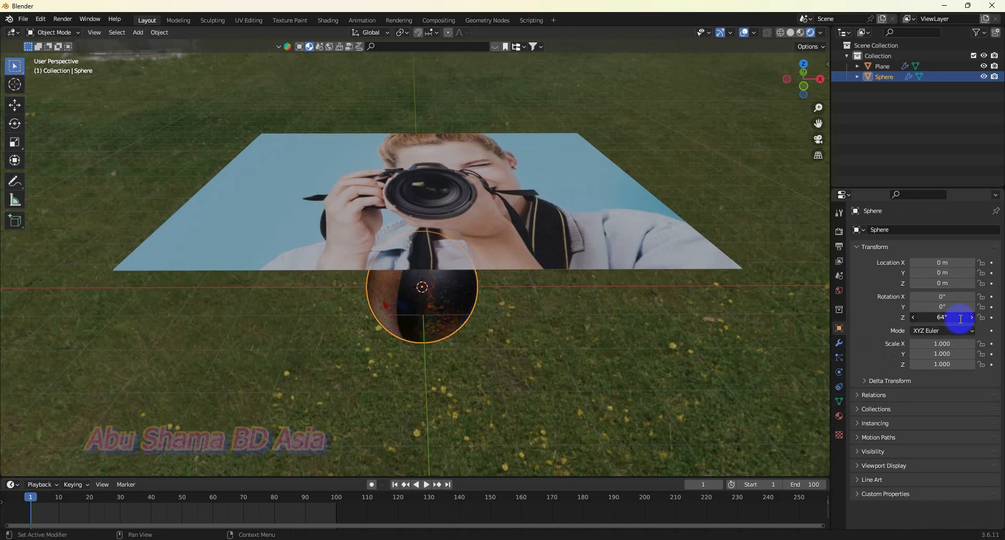
{"action": "key", "text": "Return"}
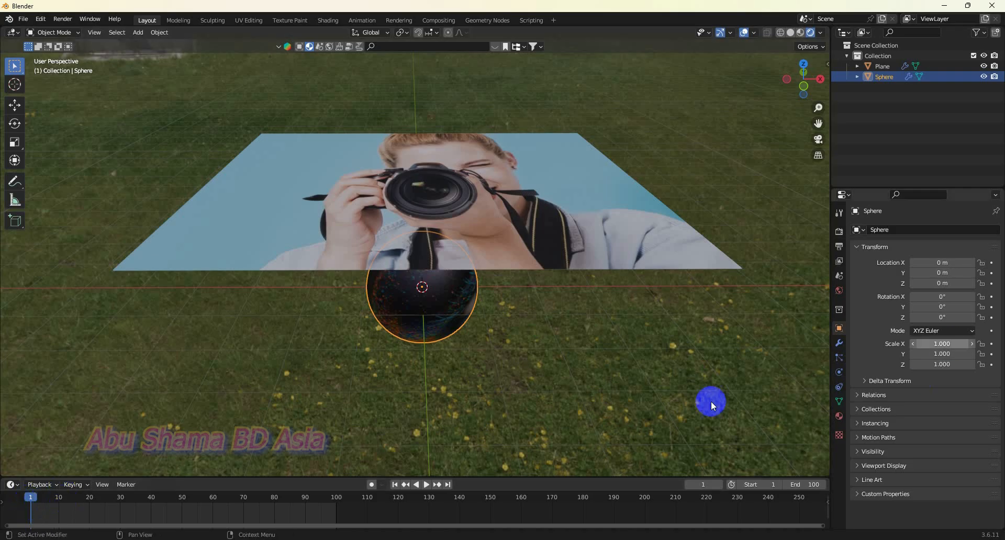
{"action": "left_click", "coordinate": [992, 317]}
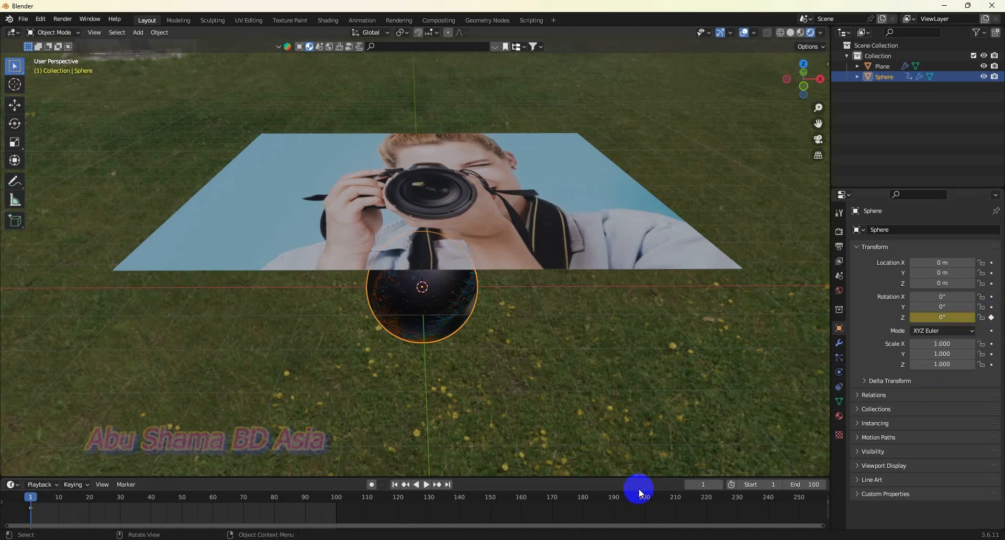
- Set the sphere's Z rotation to 720° at frame 100 and keyframe it
{"action": "left_click", "coordinate": [448, 486]}
{"action": "double_click", "coordinate": [937, 317]}
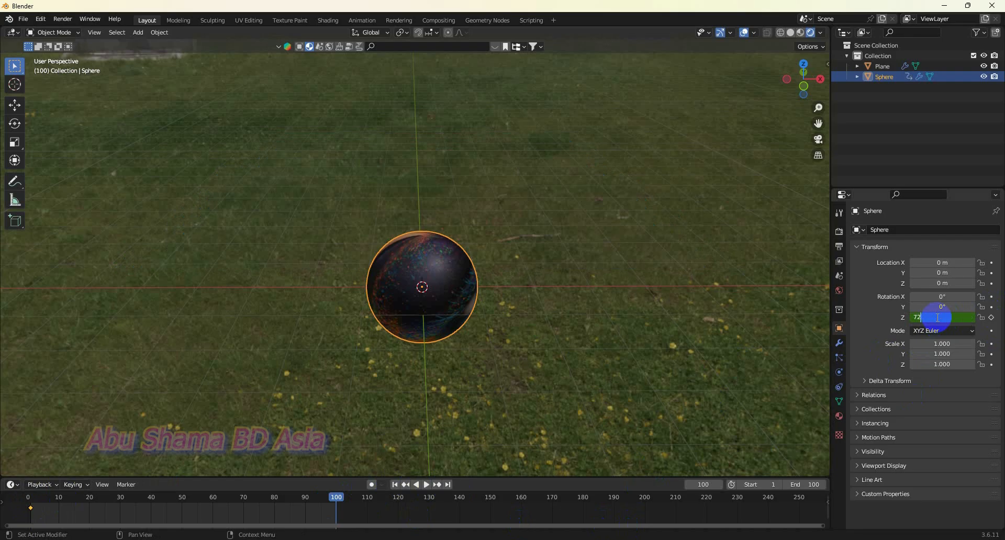
{"action": "left_click", "coordinate": [993, 318]}
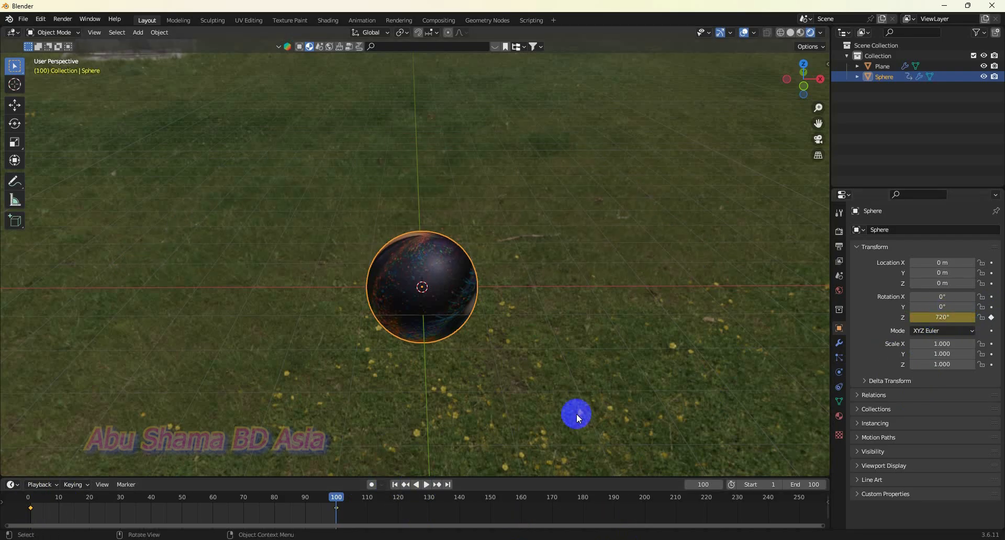
- Play the cloth simulation over the rotating sphere from frame 1, stop it, and return to the first frame
{"action": "left_click", "coordinate": [396, 486]}
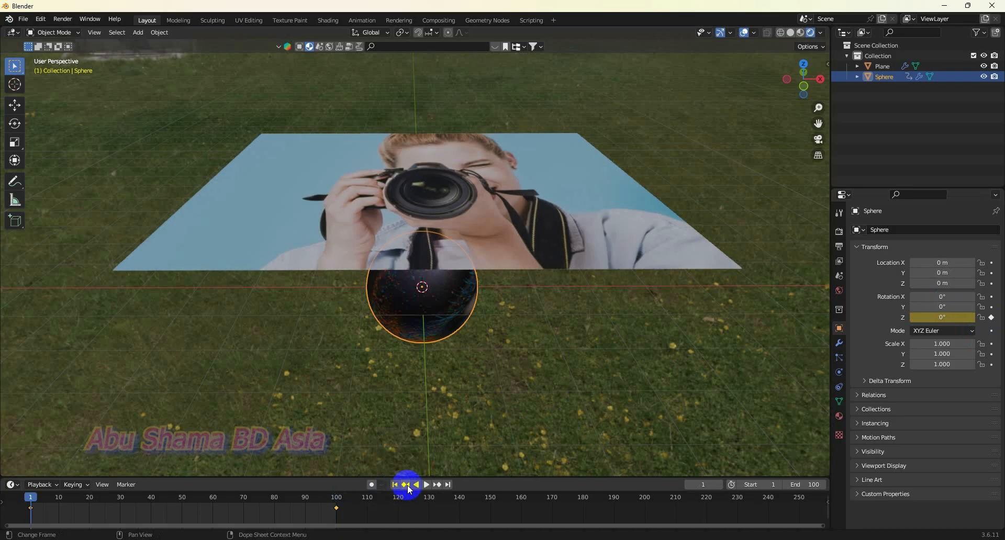
{"action": "left_click", "coordinate": [427, 485]}
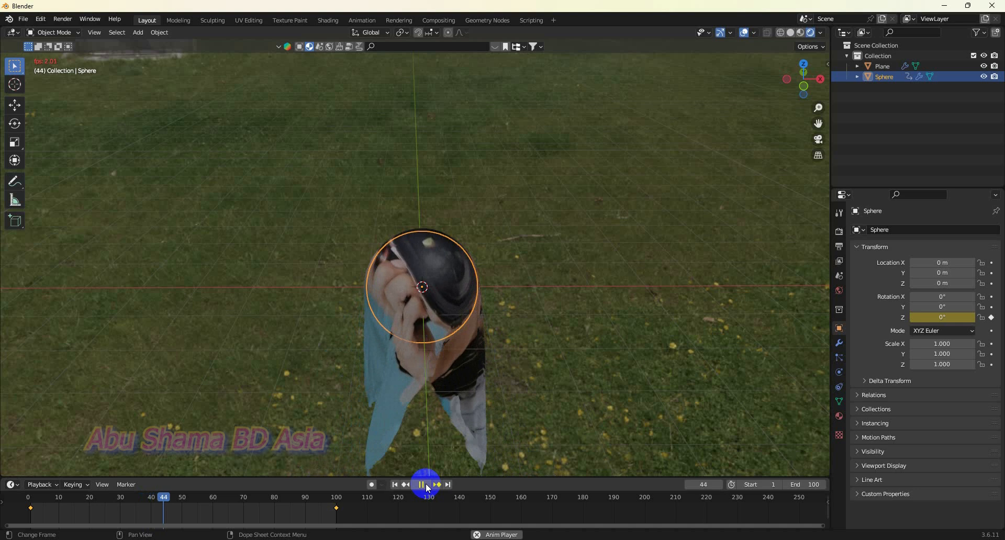
{"action": "left_click", "coordinate": [424, 486]}
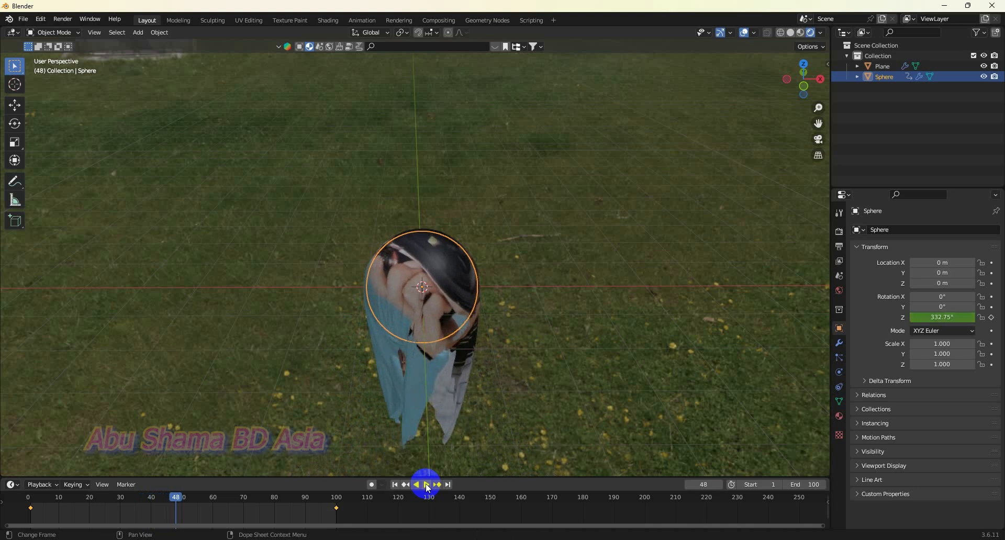
{"action": "left_click", "coordinate": [396, 484]}
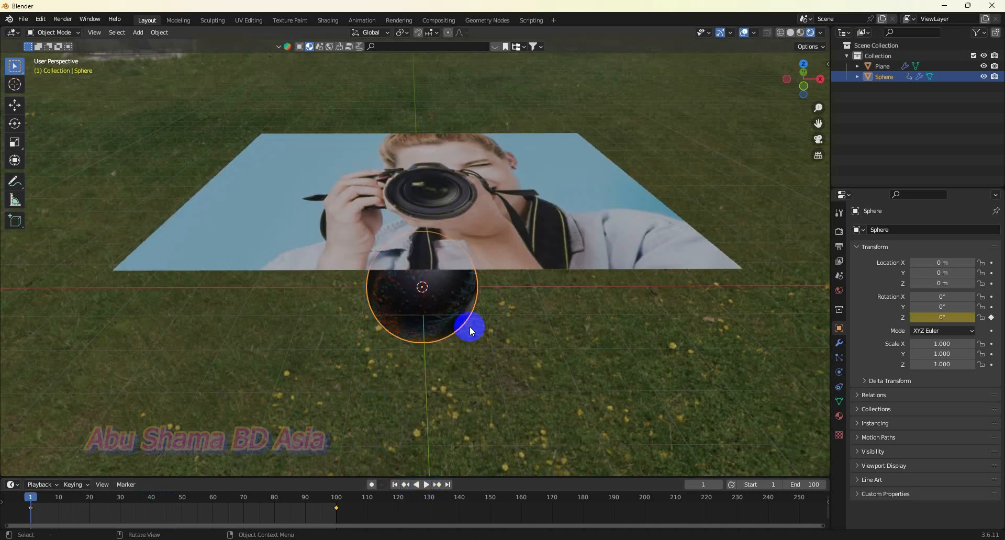
- Set the simulation end frame in the photo plane's cloth cache to 100
{"action": "left_click", "coordinate": [544, 238]}
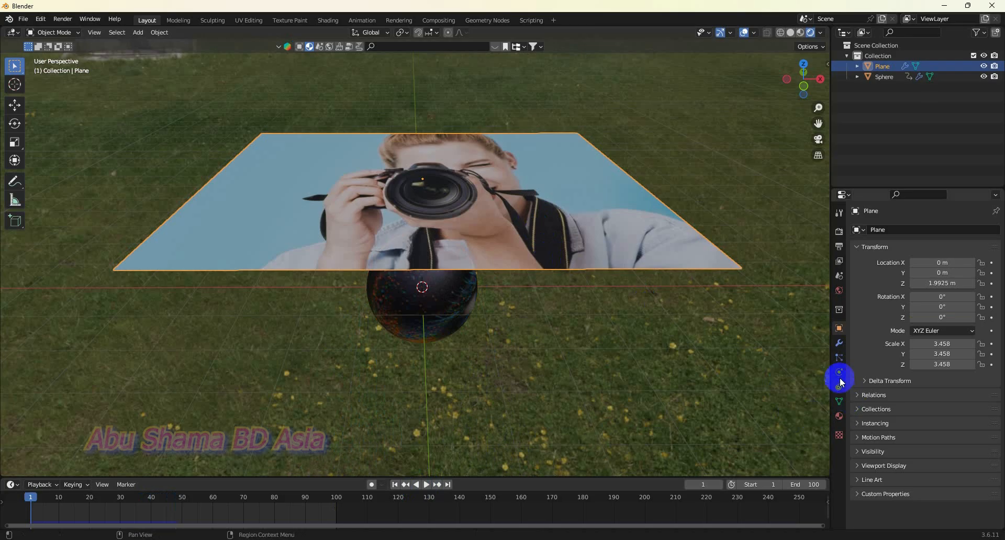
{"action": "left_click", "coordinate": [840, 360]}
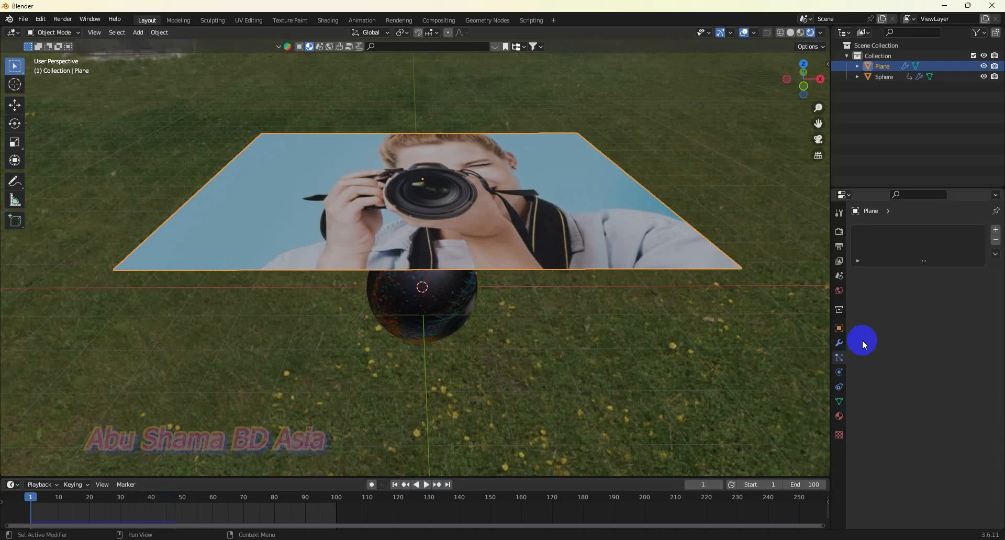
{"action": "left_click", "coordinate": [840, 372]}
{"action": "scroll", "coordinate": [935, 426], "scroll_direction": "down", "scroll_amount": 5}
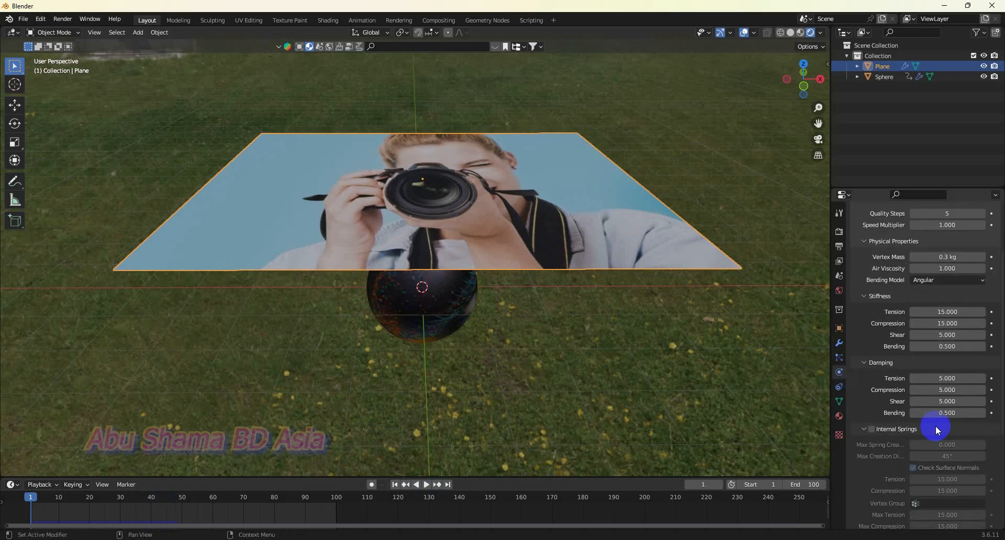
{"action": "scroll", "coordinate": [935, 426], "scroll_direction": "up", "scroll_amount": 2}
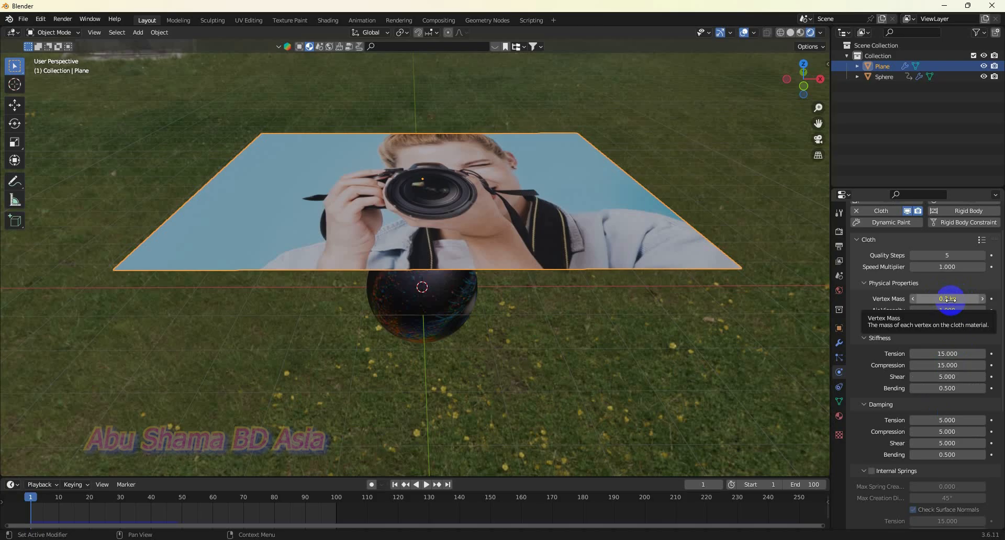
{"action": "scroll", "coordinate": [949, 309], "scroll_direction": "down", "scroll_amount": 8}
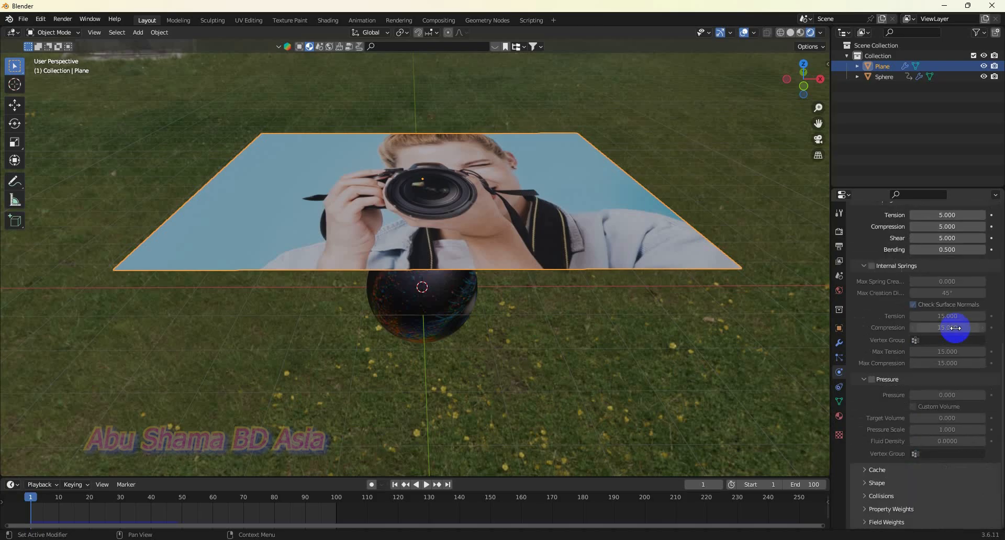
{"action": "left_click", "coordinate": [868, 471]}
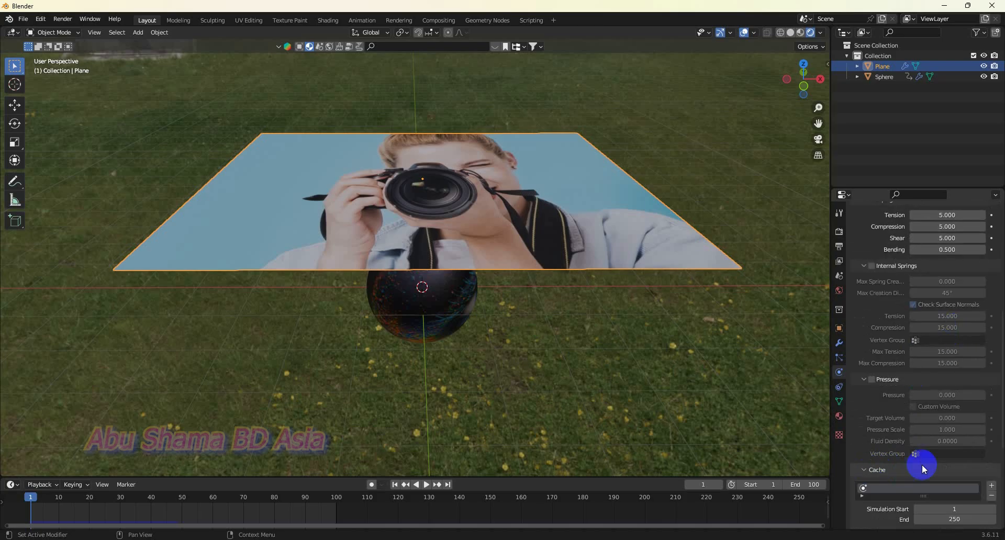
{"action": "scroll", "coordinate": [937, 467], "scroll_direction": "down", "scroll_amount": 2}
{"action": "double_click", "coordinate": [957, 457]}
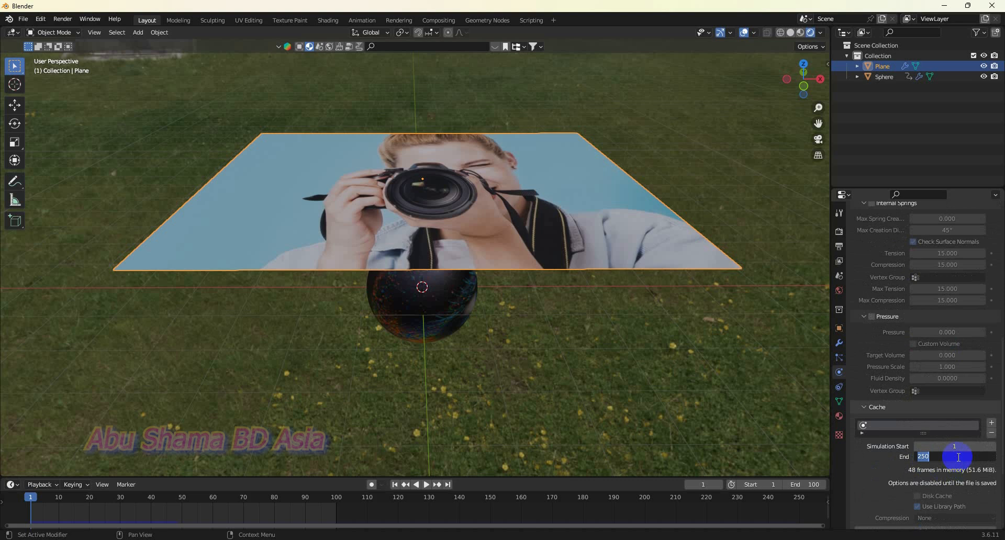
{"action": "type", "text": "100"}
{"action": "key", "text": "Return"}
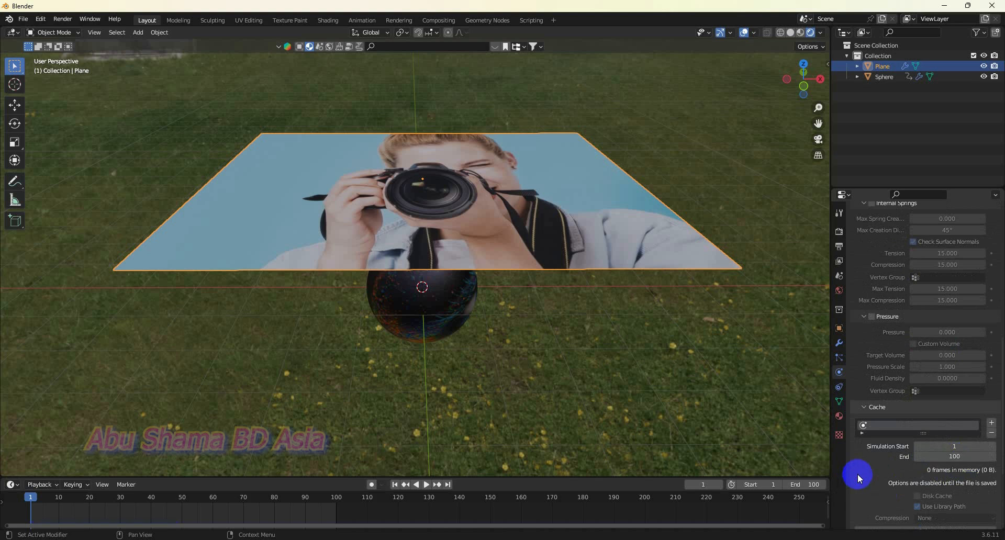
- Bake all dynamics for the scene and play back the baked cloth animation
{"action": "scroll", "coordinate": [922, 474], "scroll_direction": "down", "scroll_amount": 3}
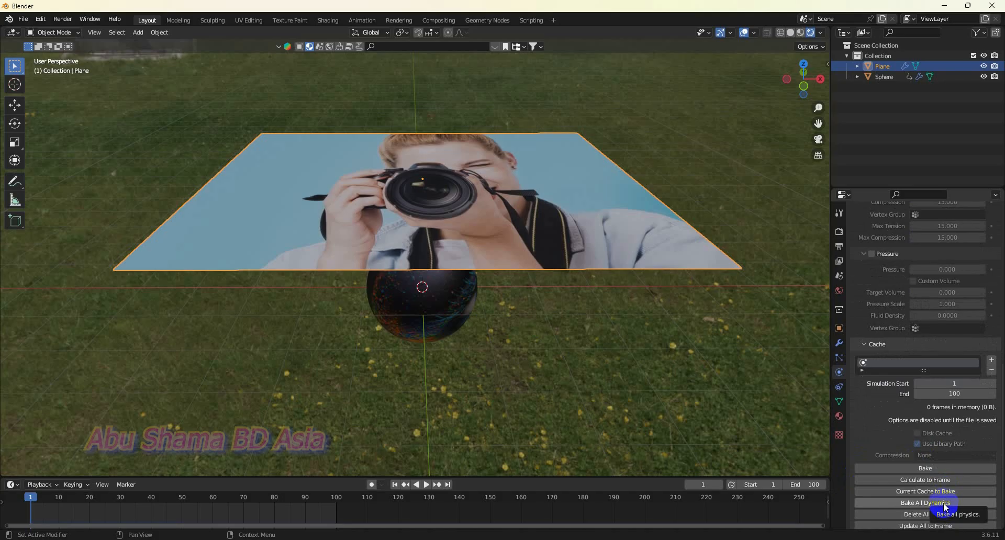
{"action": "left_click", "coordinate": [945, 503]}
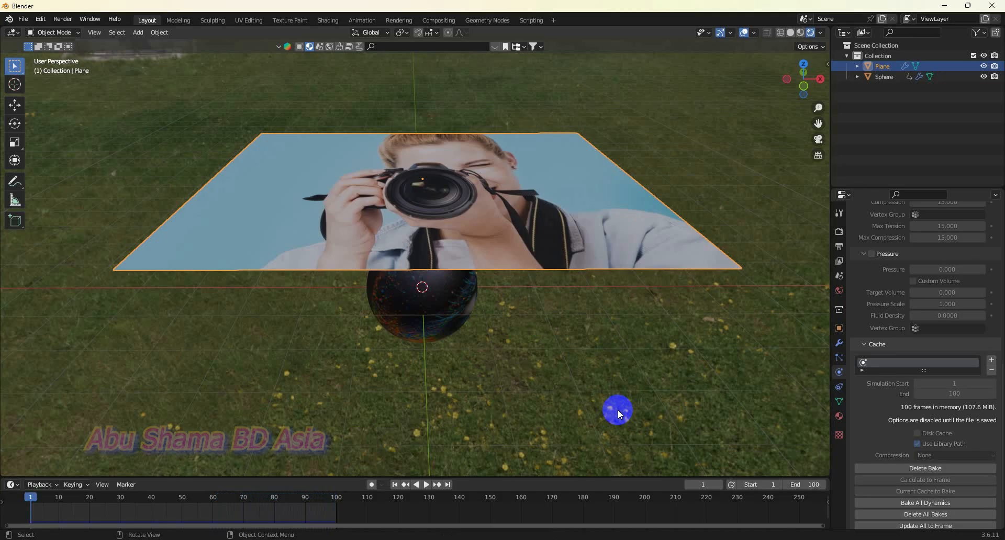
{"action": "left_click", "coordinate": [425, 485]}
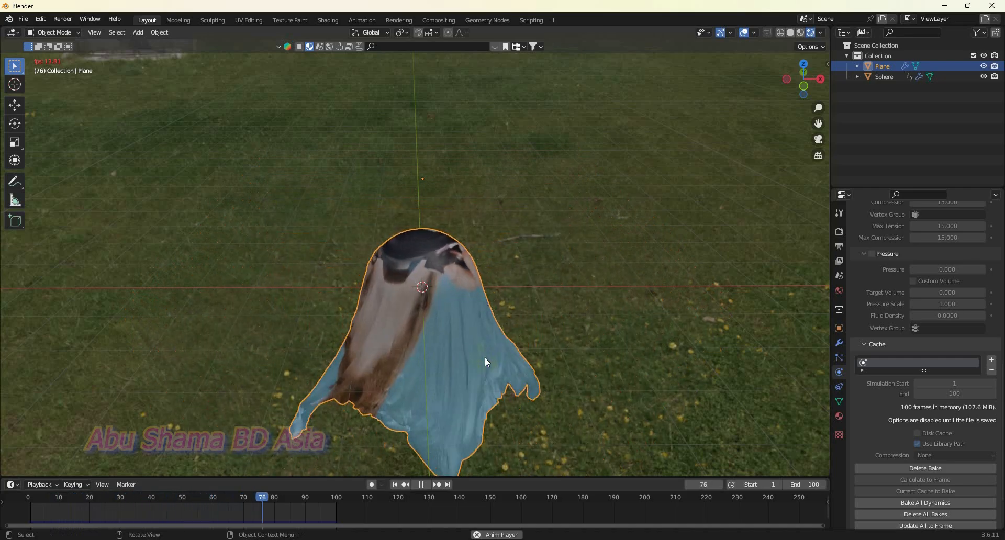
{"action": "left_click", "coordinate": [575, 269]}
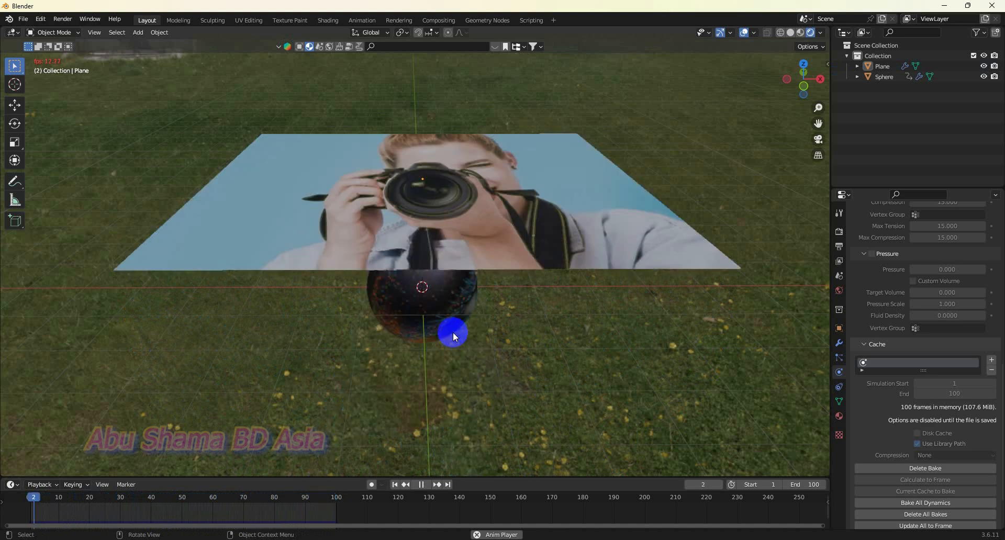
- Select the draped photo plane during playback and shade it smooth
{"action": "left_click", "coordinate": [461, 268]}
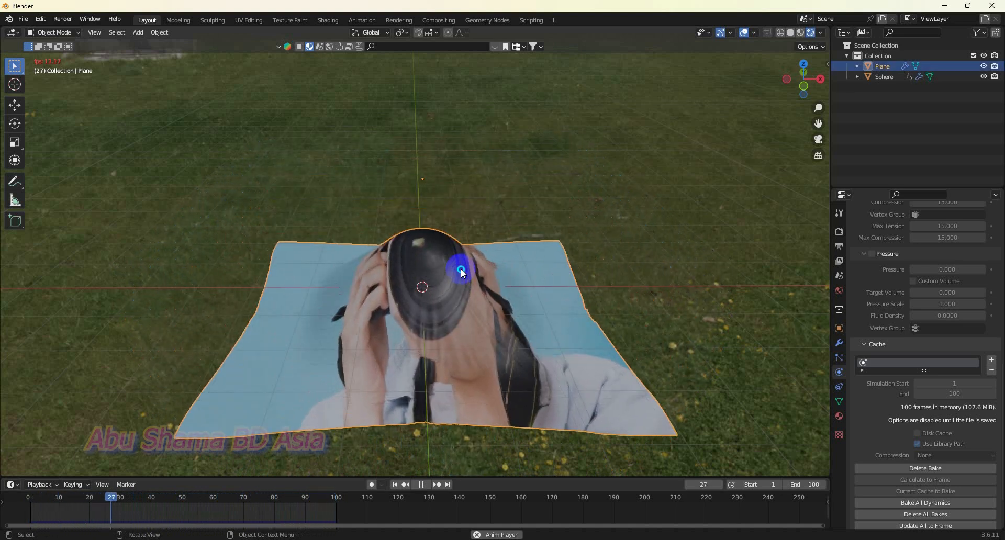
{"action": "right_click", "coordinate": [461, 269]}
{"action": "left_click", "coordinate": [461, 268]}
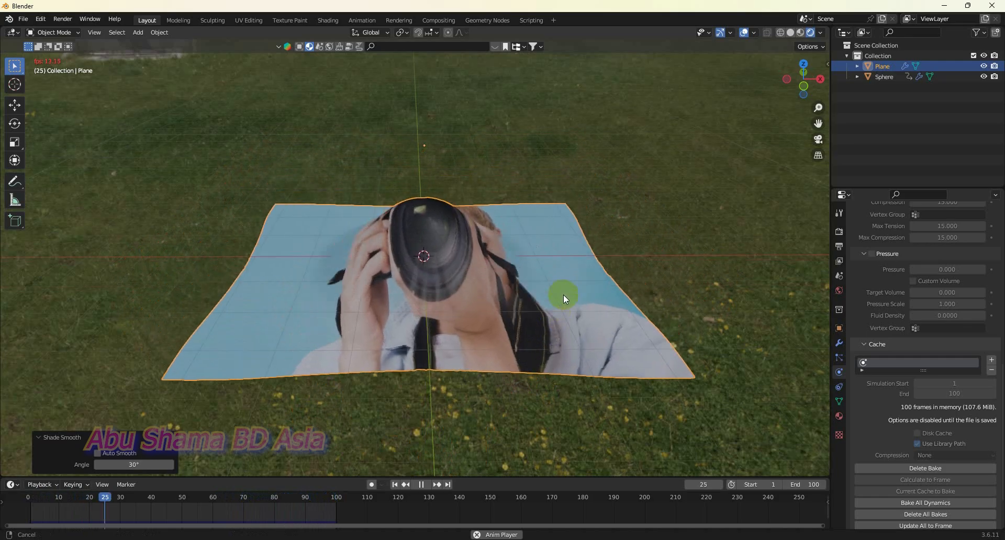
- Review the smoothed cloth animation up close, stop playback, return to frame 1, and deselect the photo plane
{"action": "middle_click_drag", "start_coordinate": [563, 294], "coordinate": [568, 274]}
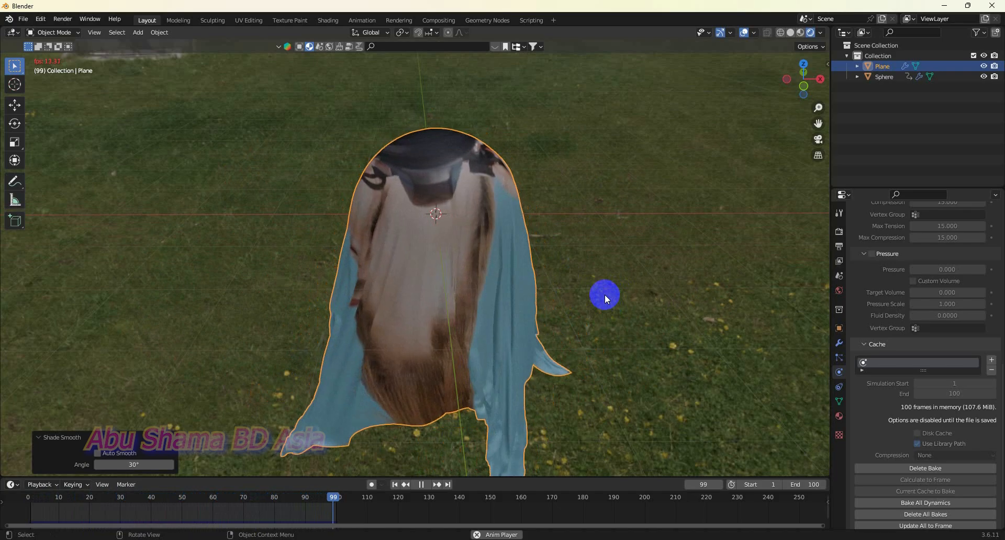
{"action": "middle_click_drag", "start_coordinate": [602, 293], "coordinate": [596, 311], "text": "shift"}
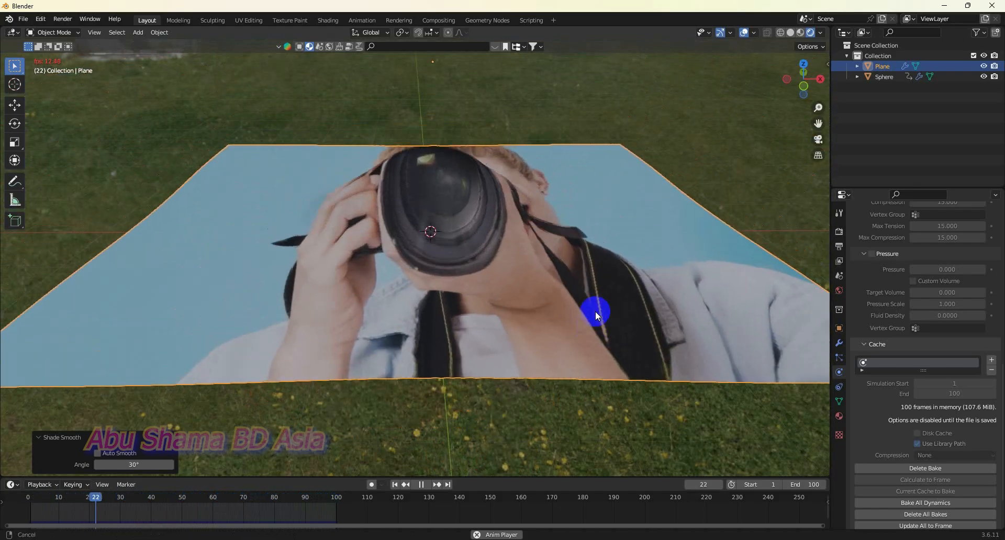
{"action": "scroll", "coordinate": [599, 303], "scroll_direction": "down", "scroll_amount": 1}
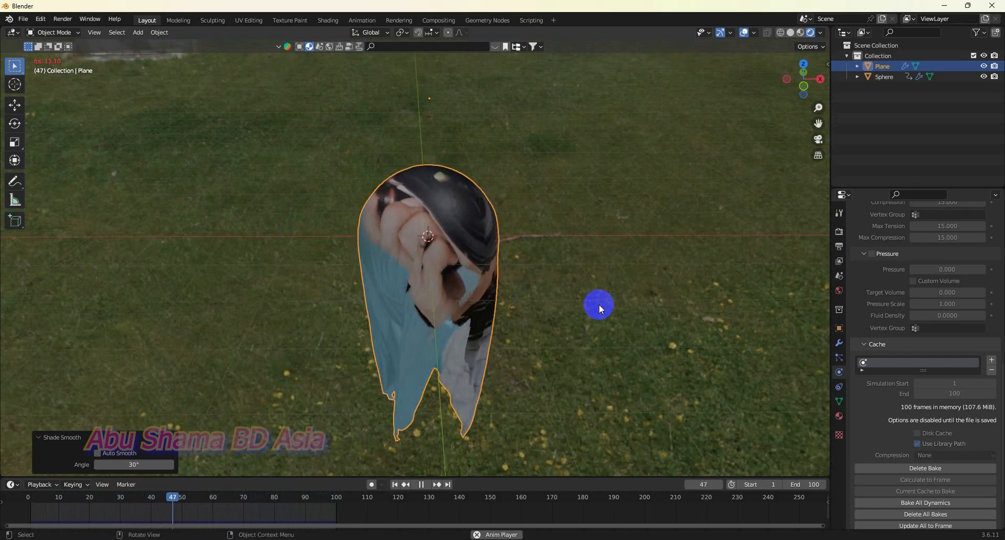
{"action": "left_click", "coordinate": [422, 486]}
{"action": "left_click", "coordinate": [395, 485]}
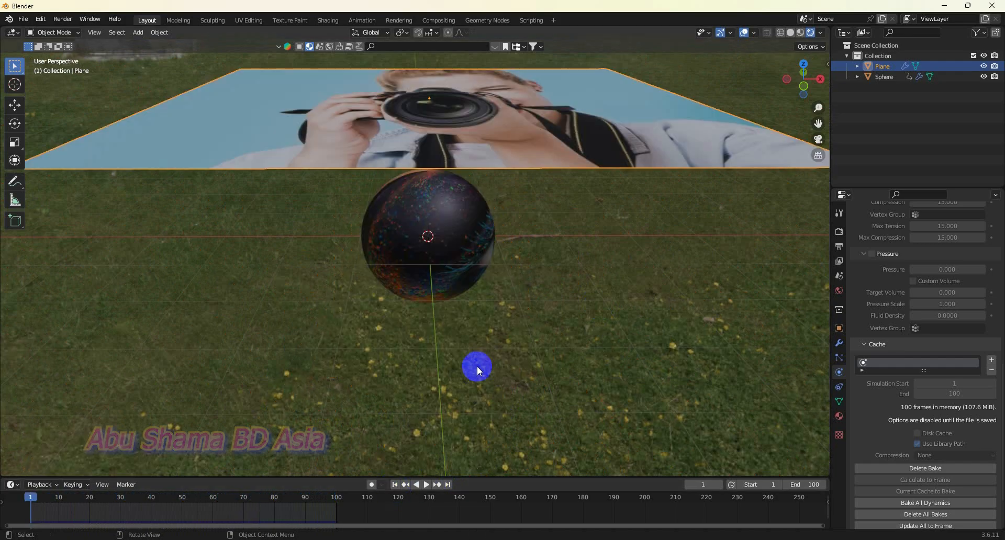
{"action": "middle_click_drag", "start_coordinate": [499, 326], "coordinate": [504, 334], "text": "shift"}
{"action": "scroll", "coordinate": [501, 336], "scroll_direction": "down", "scroll_amount": 1}
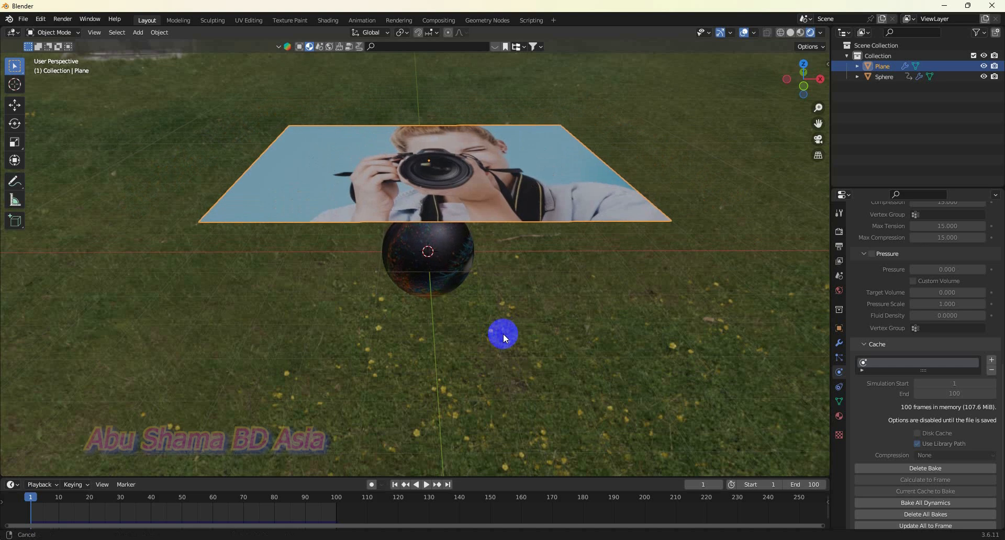
{"action": "left_click", "coordinate": [135, 77]}
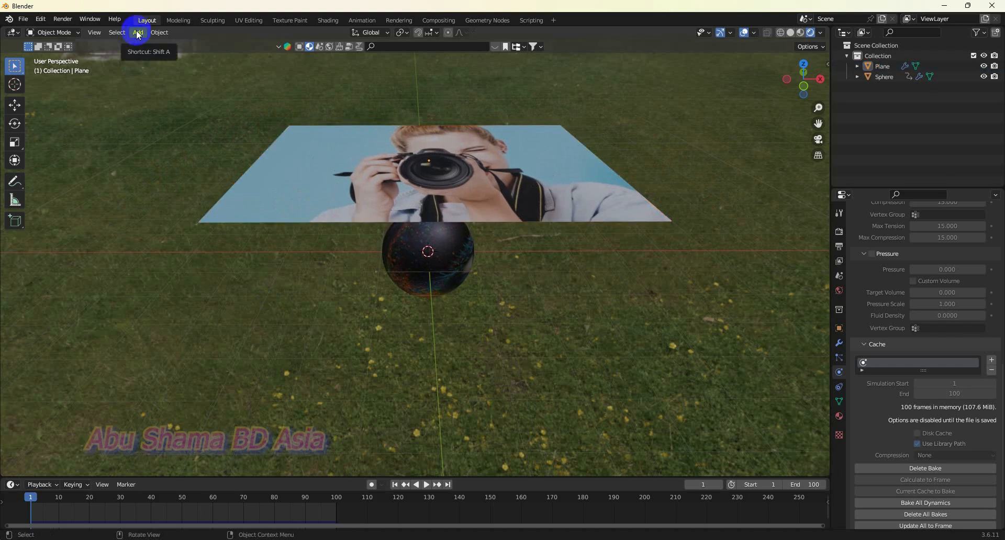